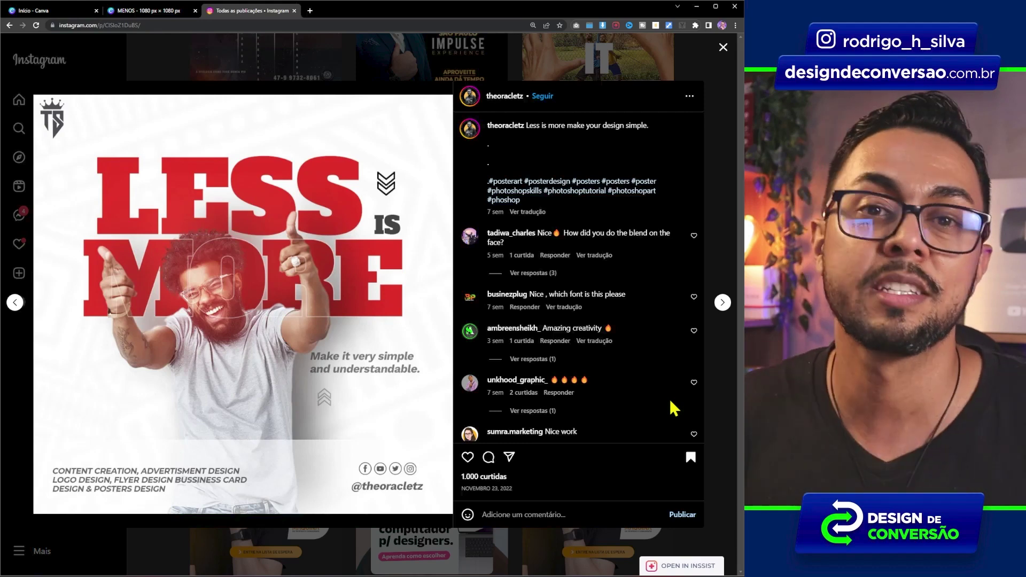
key(ctrl+shift+Tab)
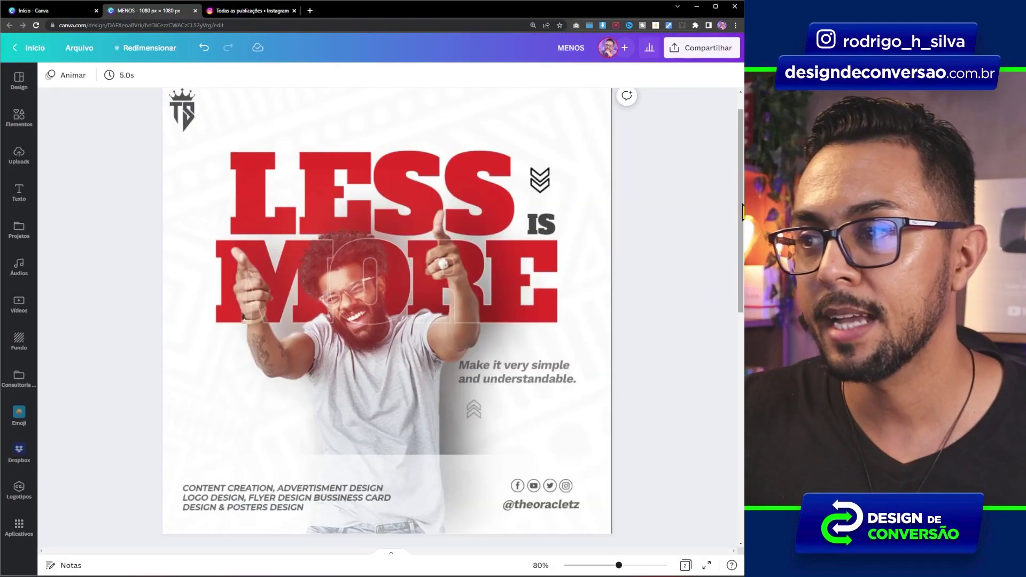
drag(740, 219, 738, 262)
scroll(711, 389, down, 7)
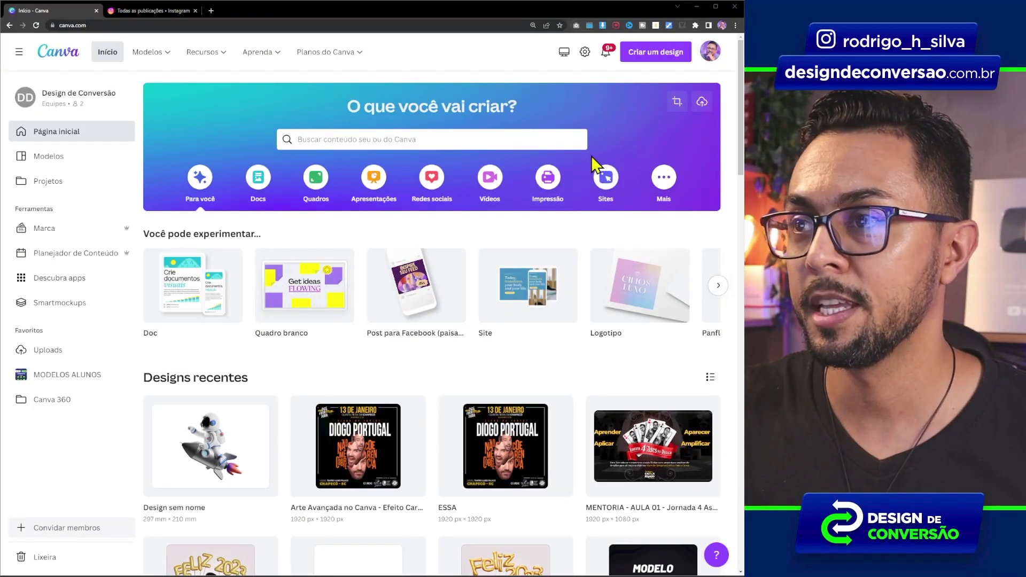
Create a new custom-size design of 1080 × 1080 px
click(648, 54)
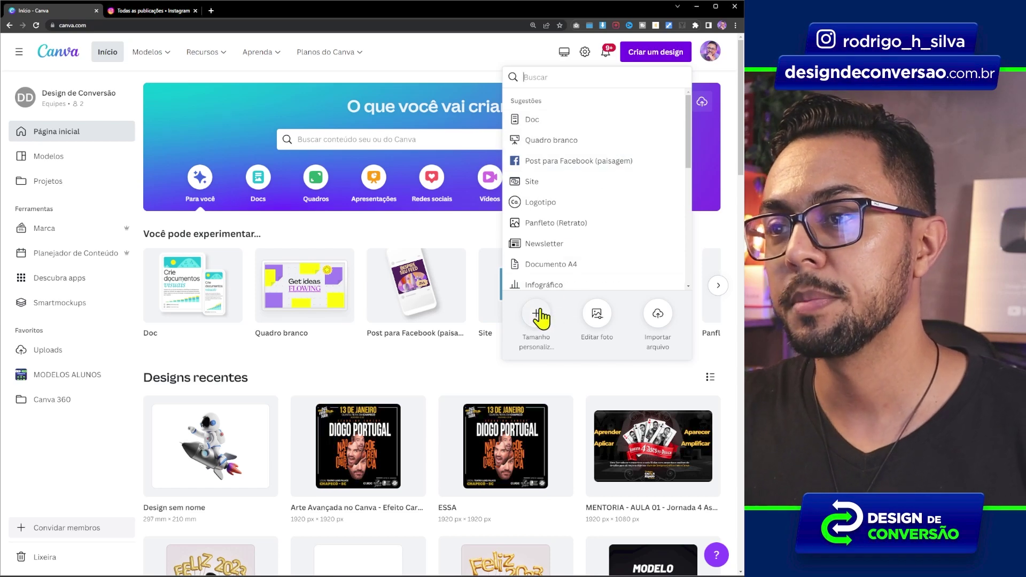
click(540, 319)
text(1080)
key(Tab)
text(1080)
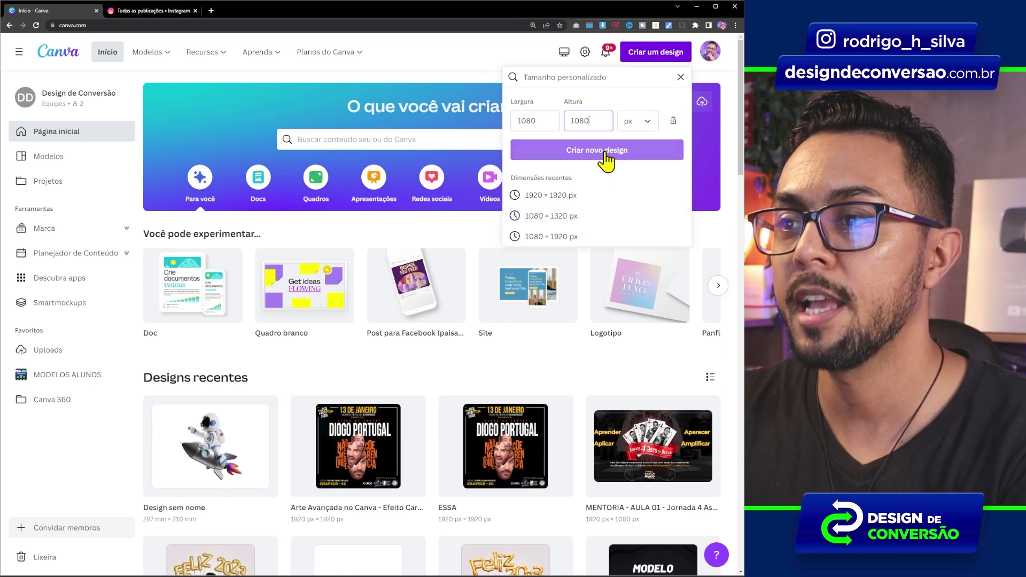
click(604, 154)
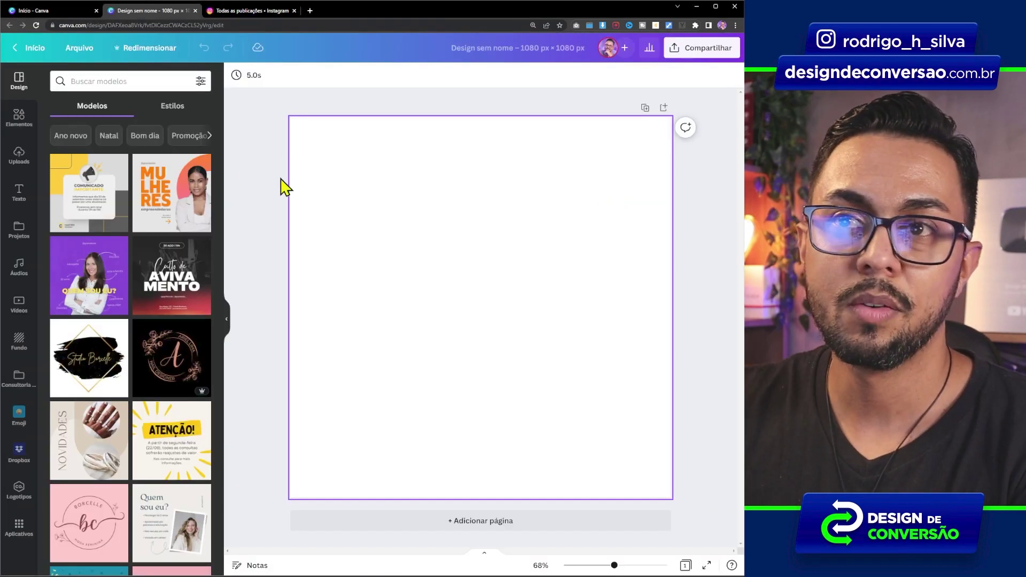
Switch to the Instagram post and copy a screen capture of just the LESS IS MORE poster image
click(256, 15)
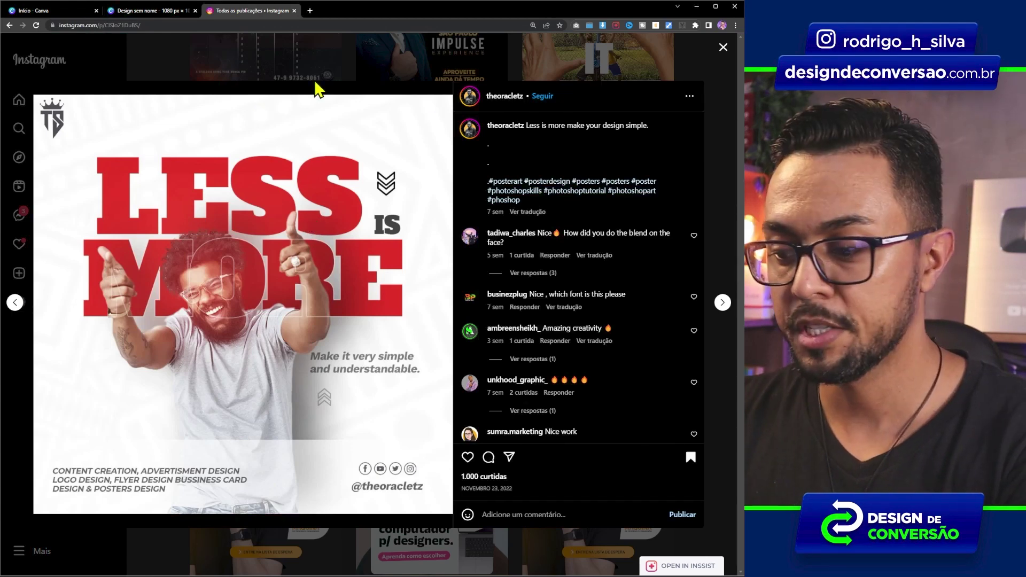
key(Print)
drag(33, 95, 453, 513)
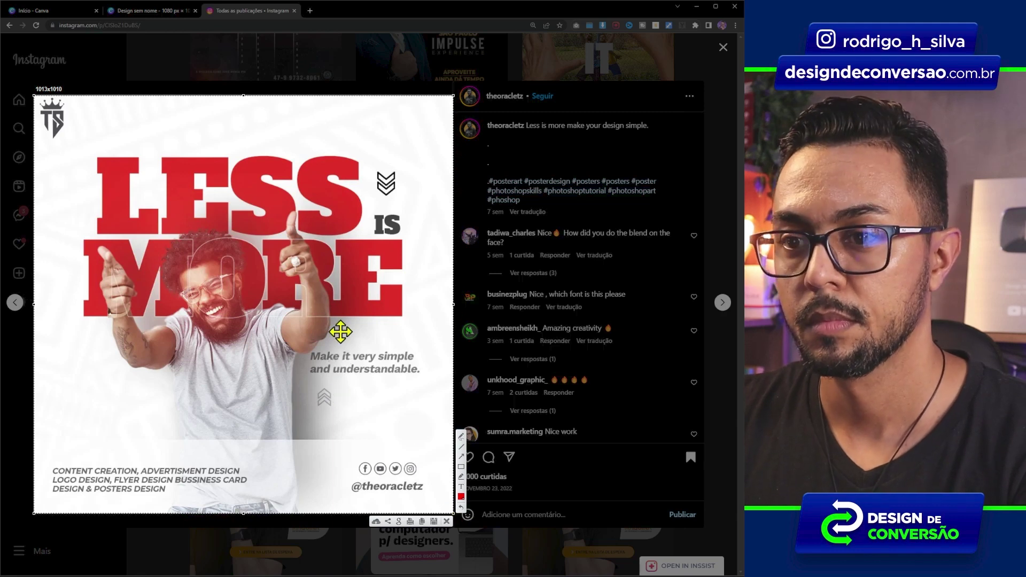
click(421, 522)
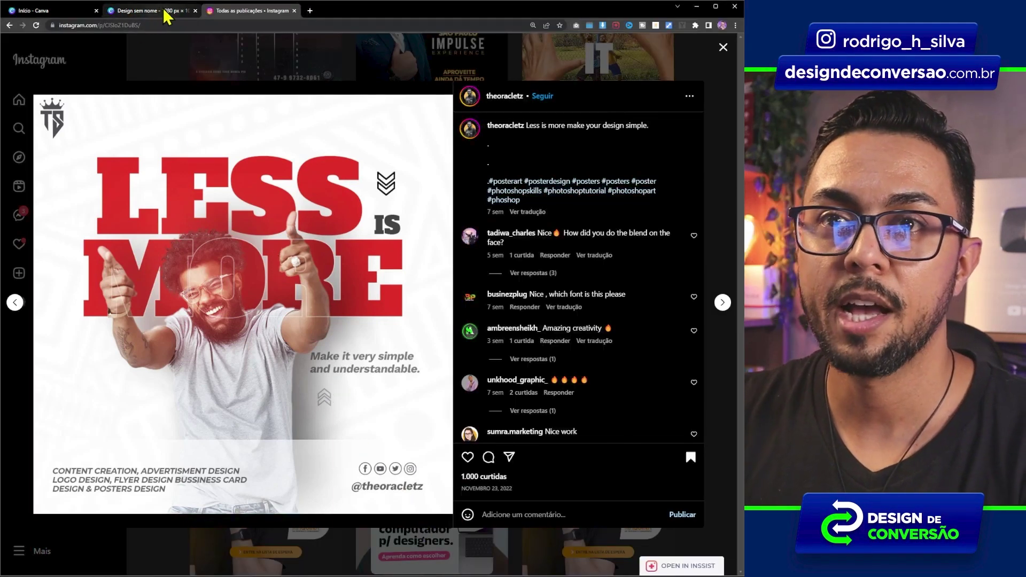
Switch to the blank Canva design, paste the poster capture and enlarge it to fill the whole page
click(155, 11)
key(ctrl+v)
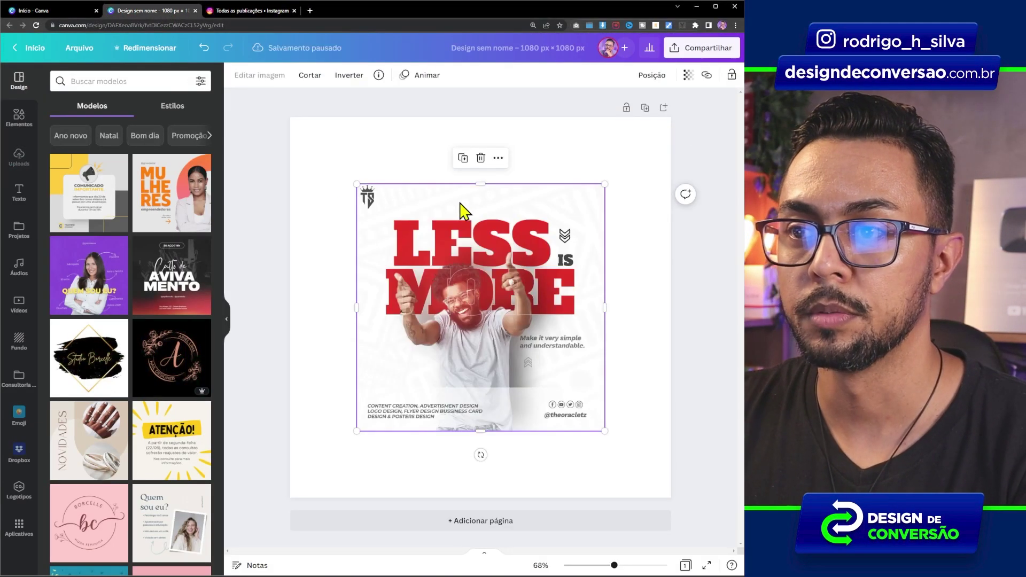
drag(605, 184, 670, 117)
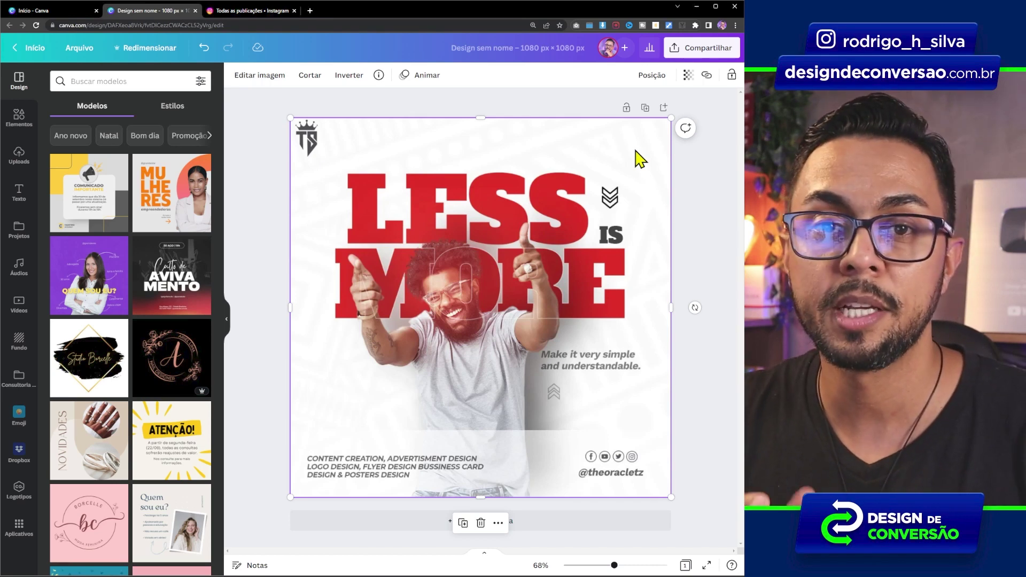
key(Escape)
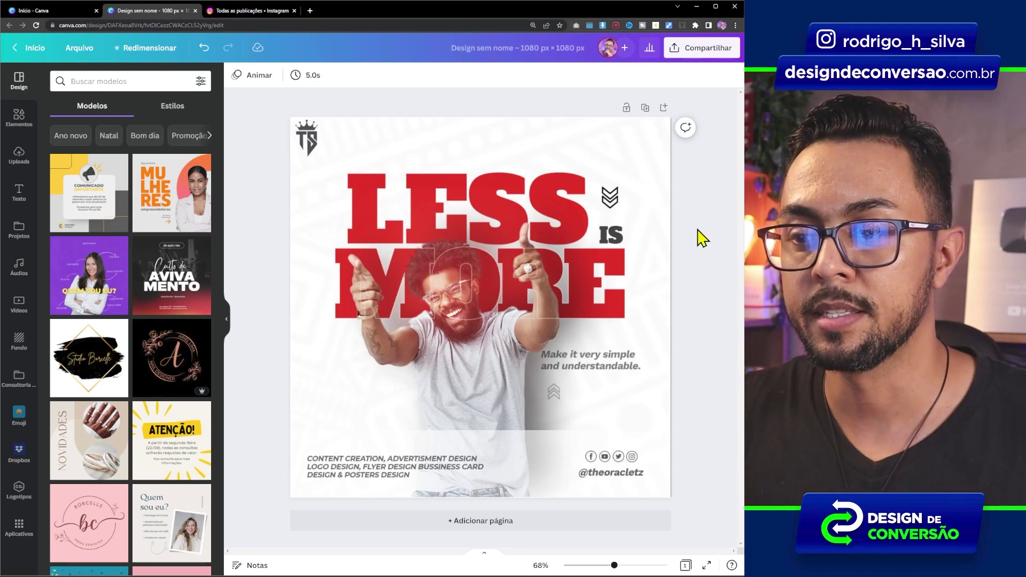
Add a second page and fill it with the light grey windowed building photo from the Abstrato backgrounds
click(436, 528)
drag(741, 362, 734, 163)
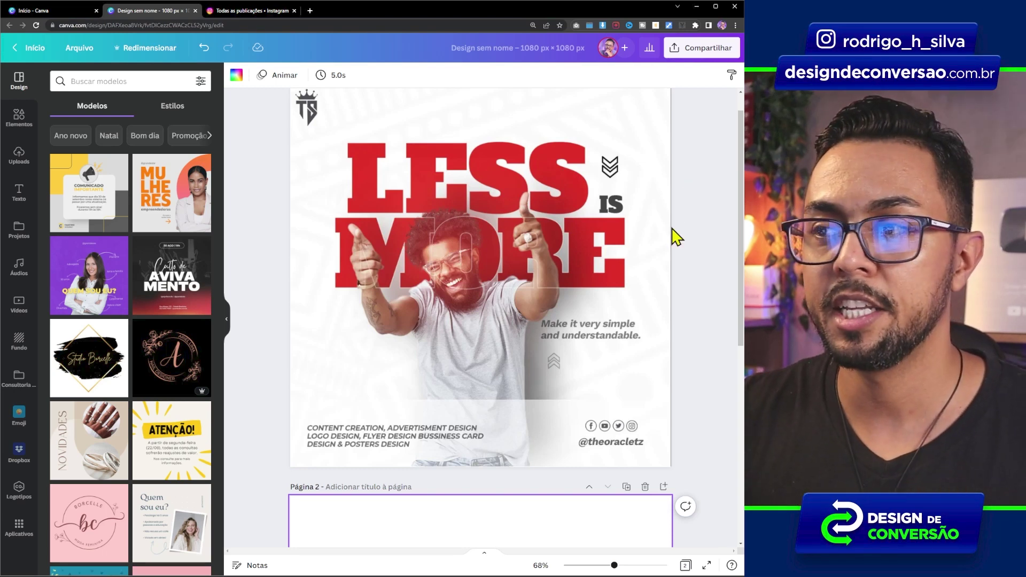
drag(740, 251, 729, 438)
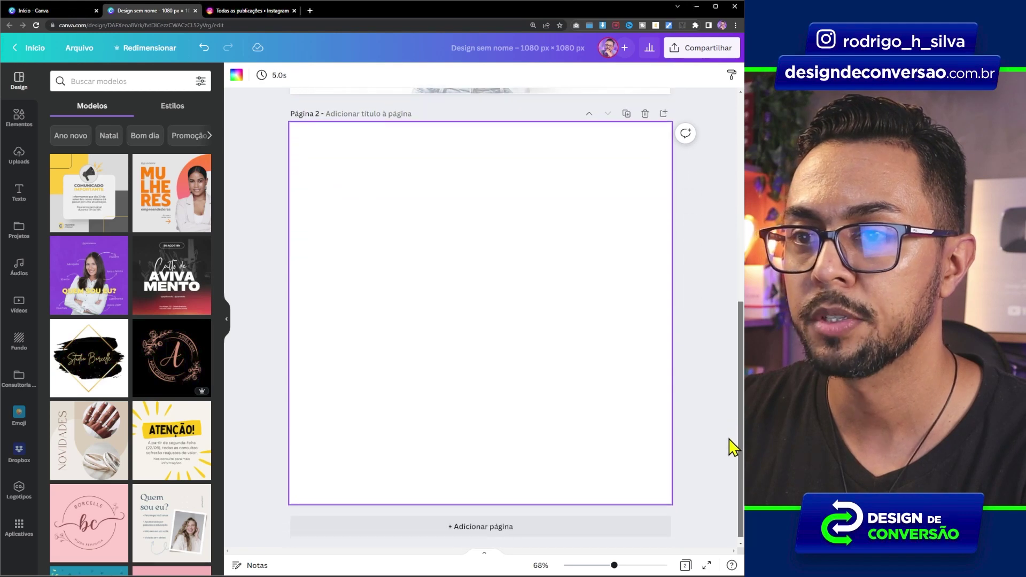
click(21, 343)
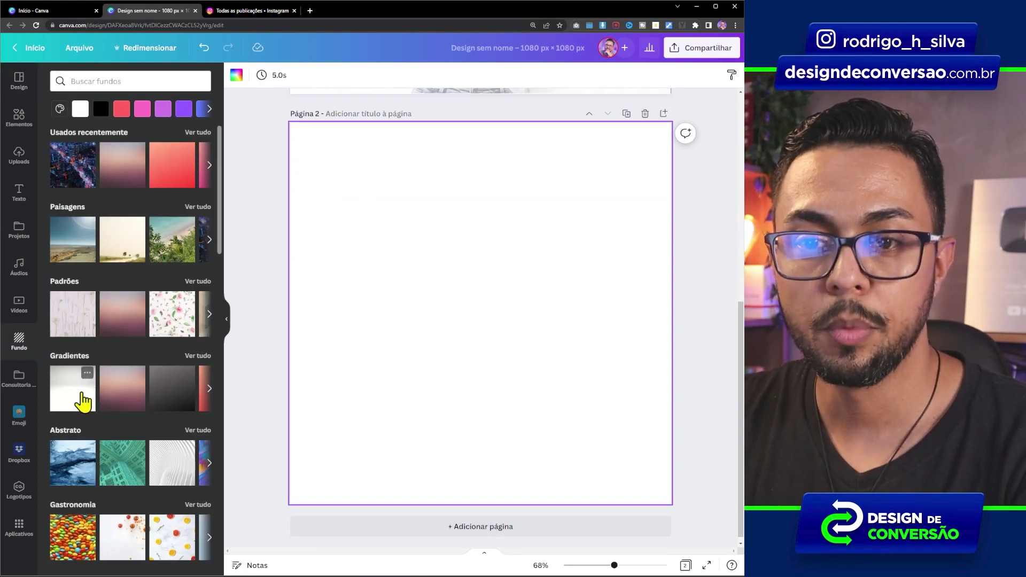
click(203, 432)
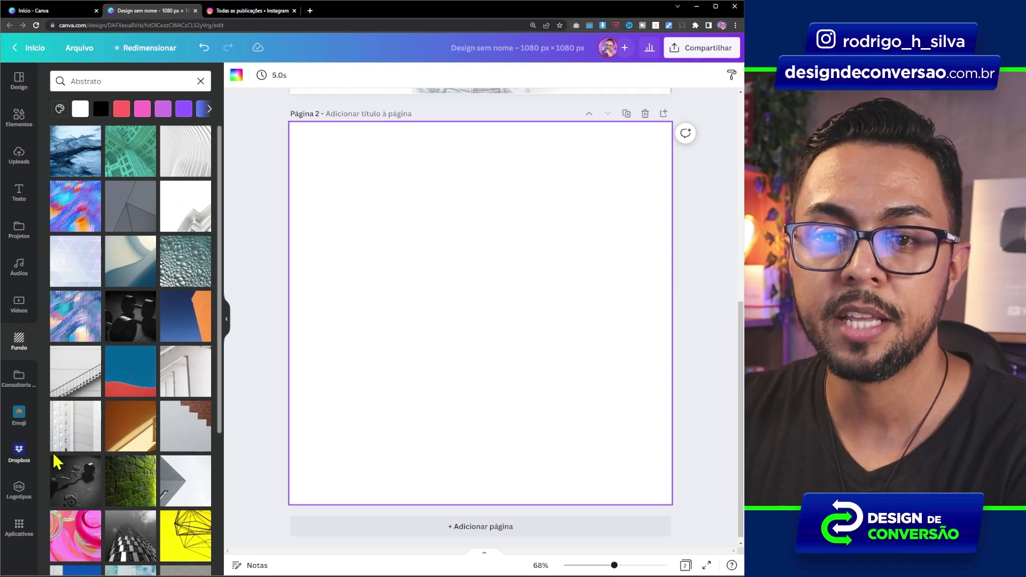
click(73, 448)
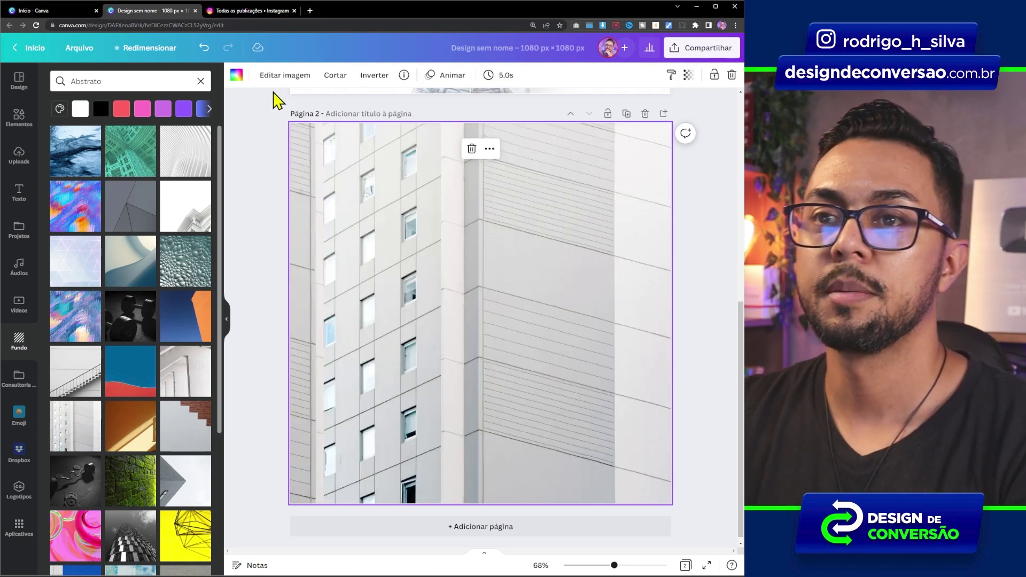
Adjust the building background photo on page 2 to saturation -100 and blur 6
click(285, 77)
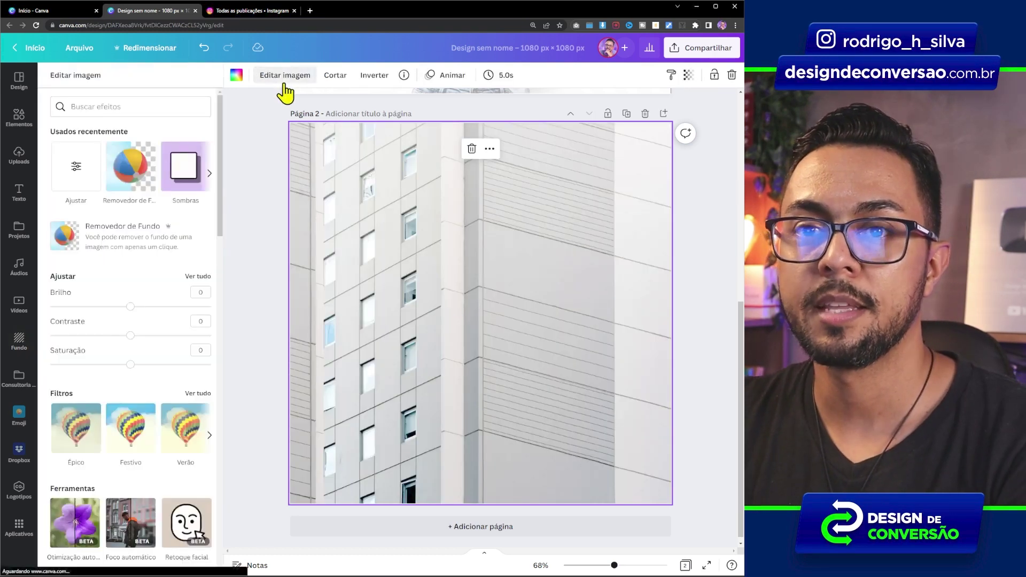
click(202, 277)
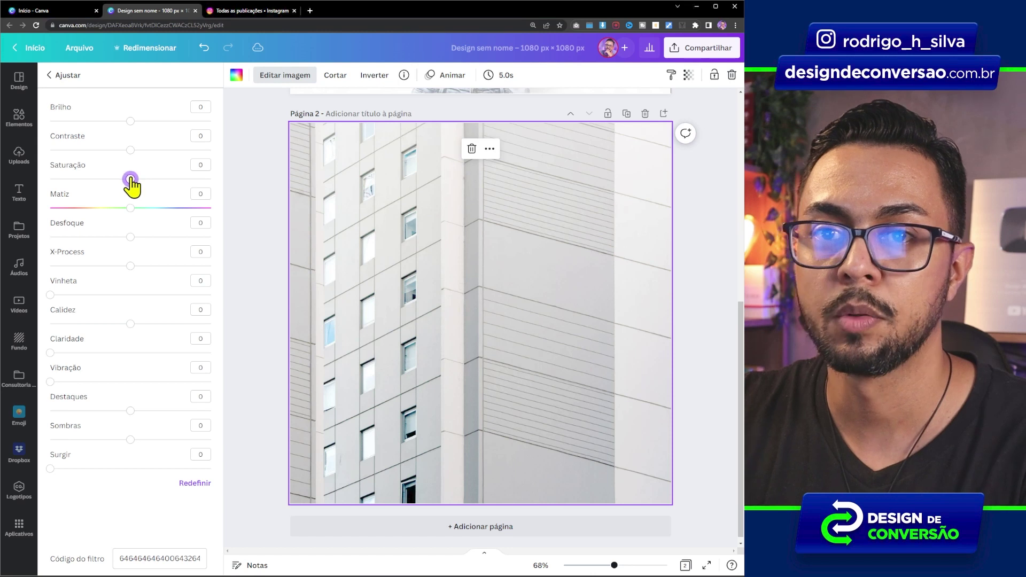
drag(131, 180, 73, 182)
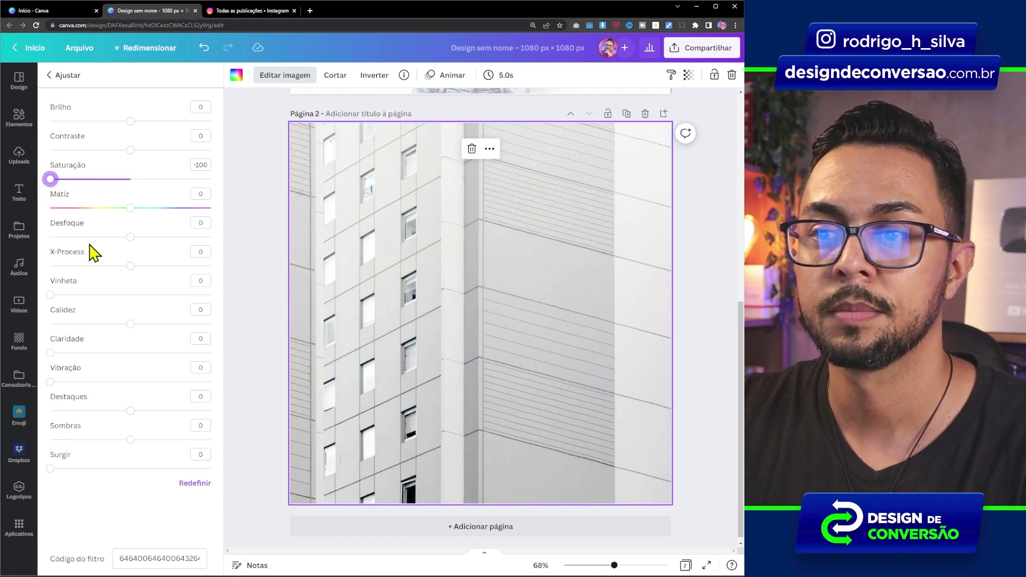
drag(130, 238, 135, 239)
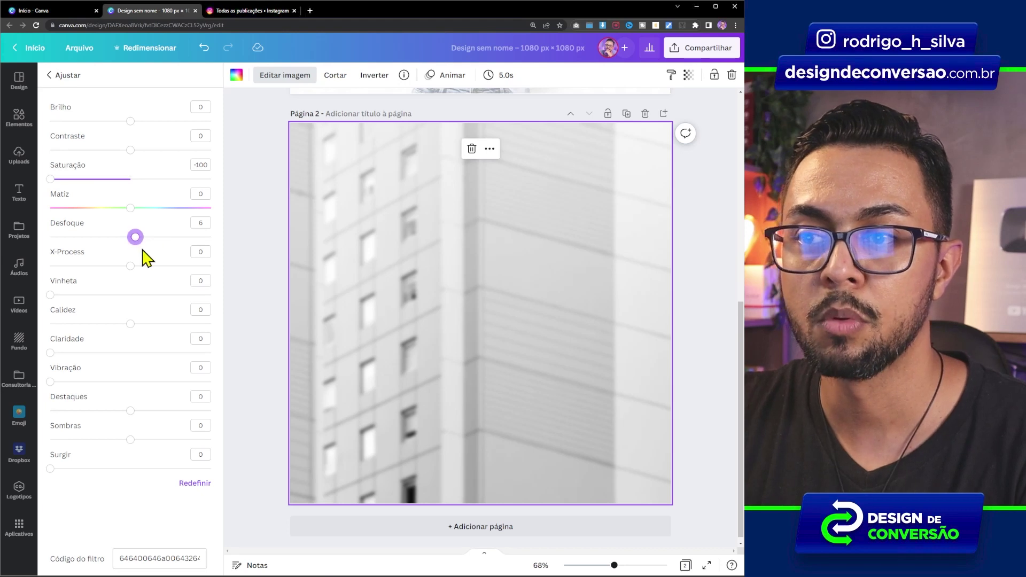
Fade the building background on page 2 by lowering its transparency value to about 27
click(690, 75)
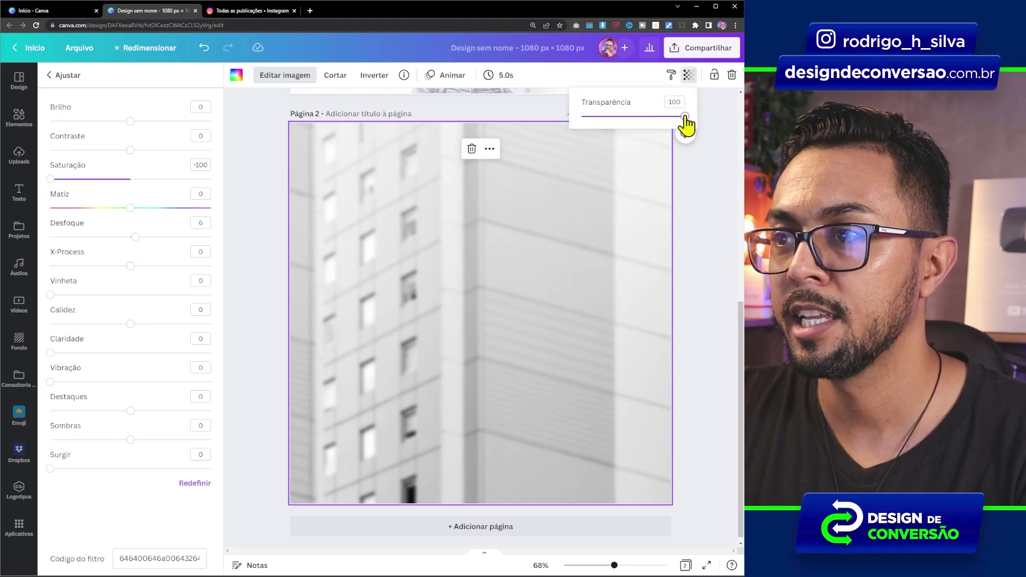
drag(684, 117, 626, 112)
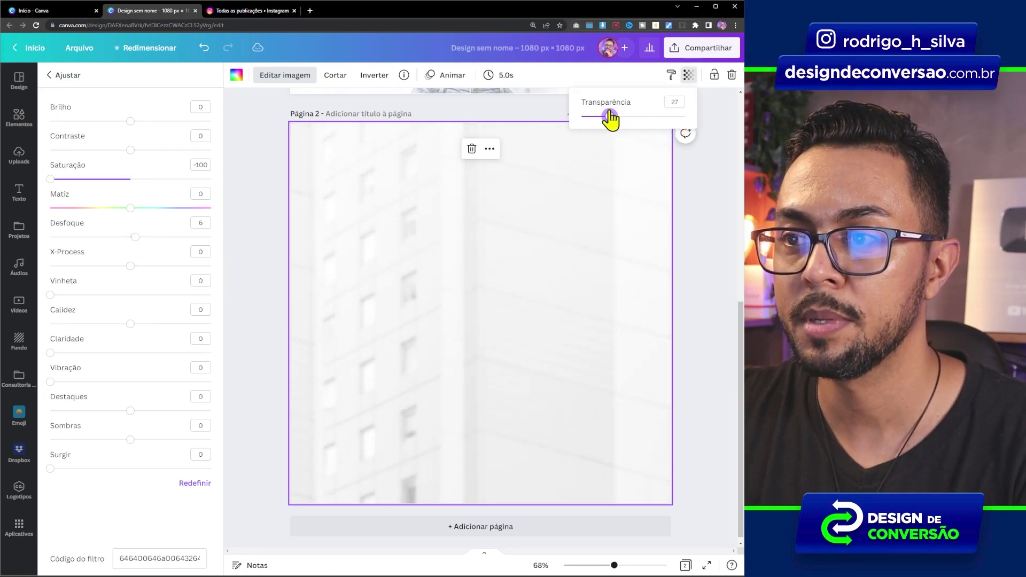
click(265, 237)
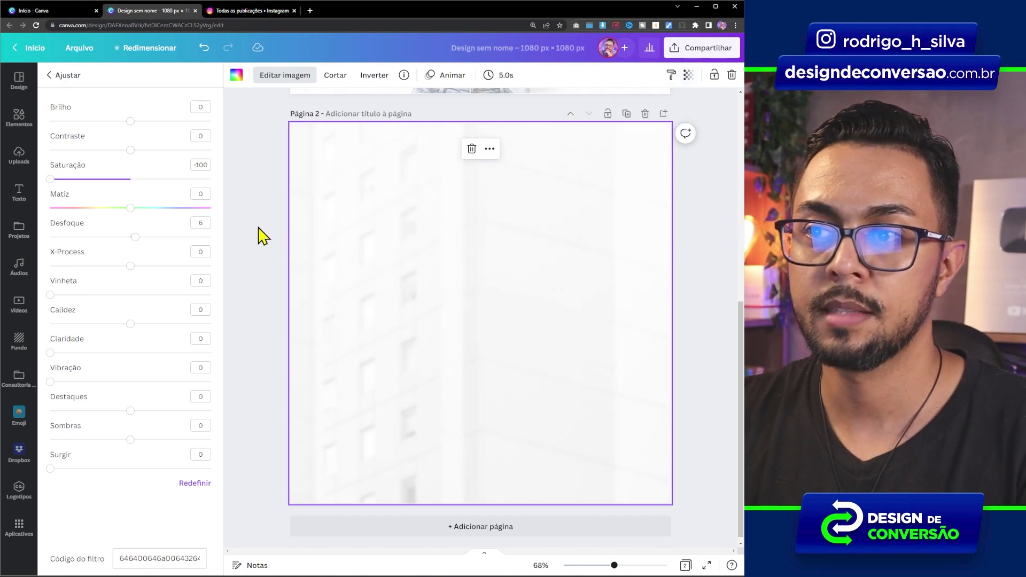
drag(738, 338, 685, 345)
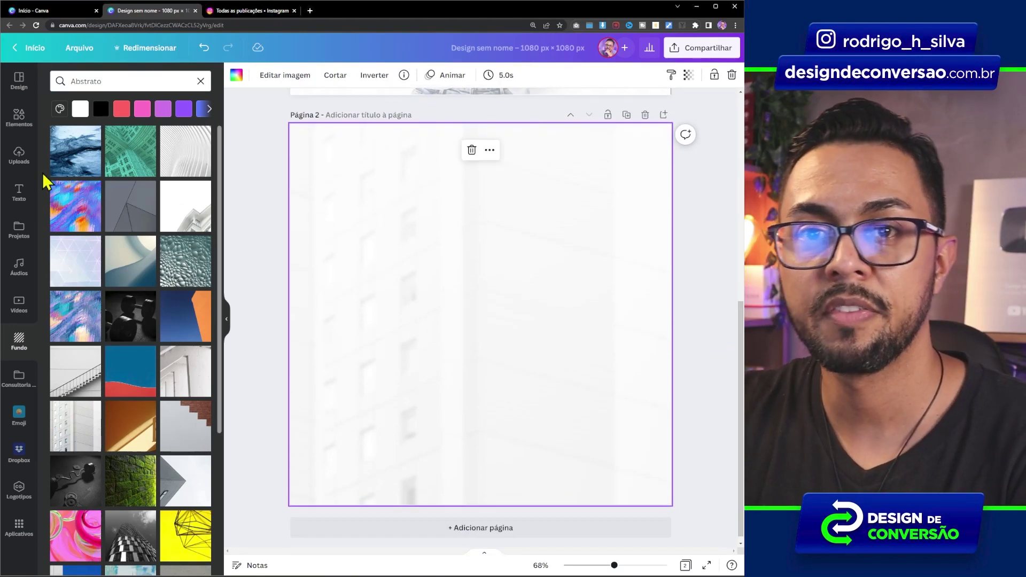
Place the uploaded photo of the man in the black T-shirt on page 2 and remove its background
click(20, 155)
click(133, 218)
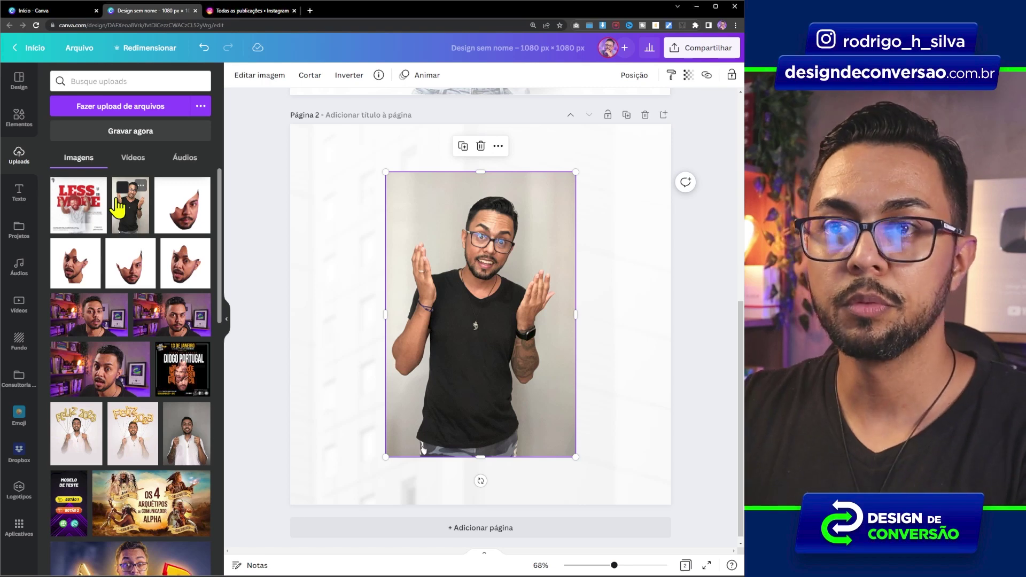
click(261, 80)
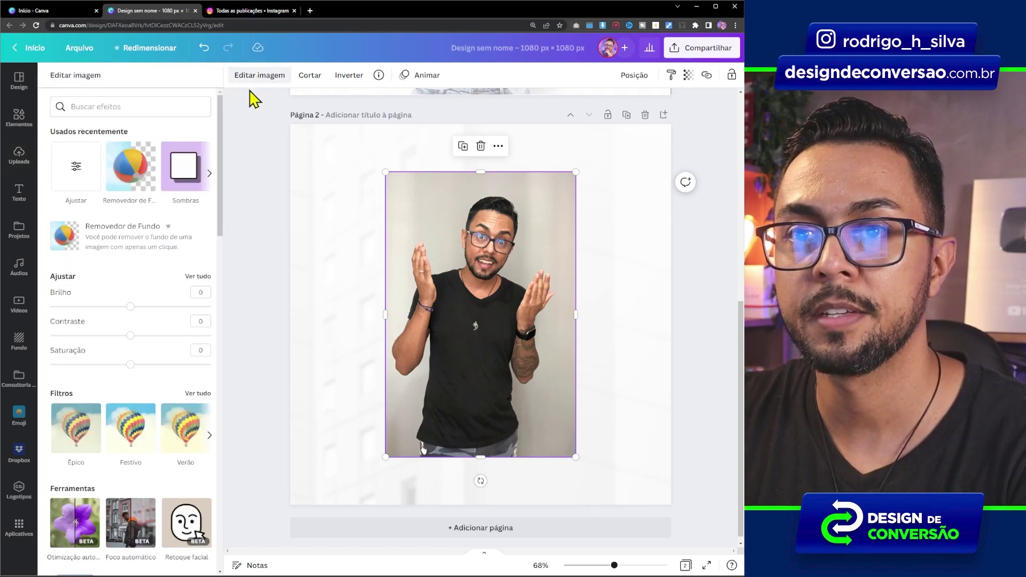
click(131, 184)
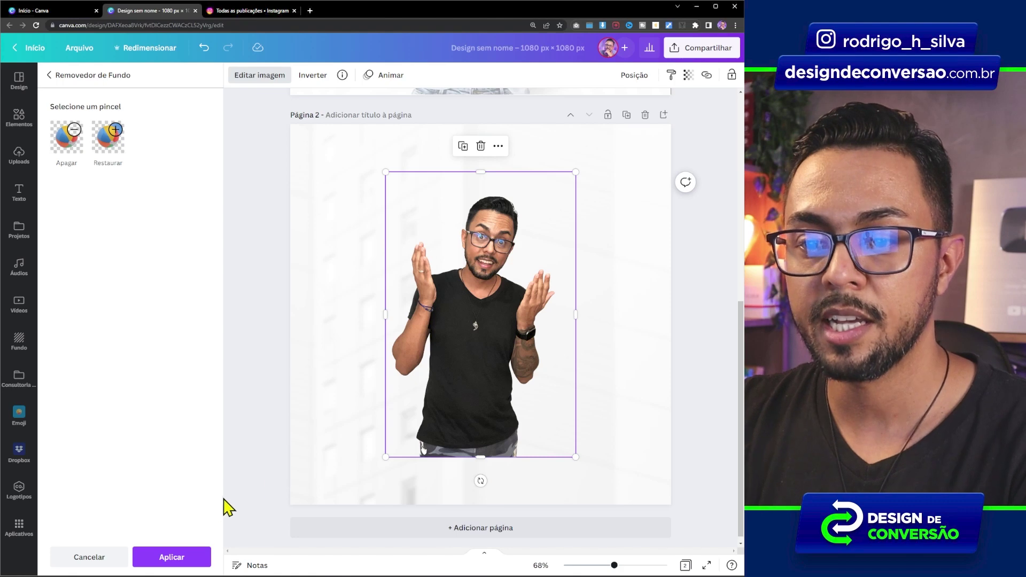
click(187, 559)
Enlarge the man's cutout on page 2 and centre it horizontally with its lower edge on the page's bottom edge
scroll(717, 189, up, 5)
scroll(716, 160, up, 2)
scroll(717, 183, down, 6)
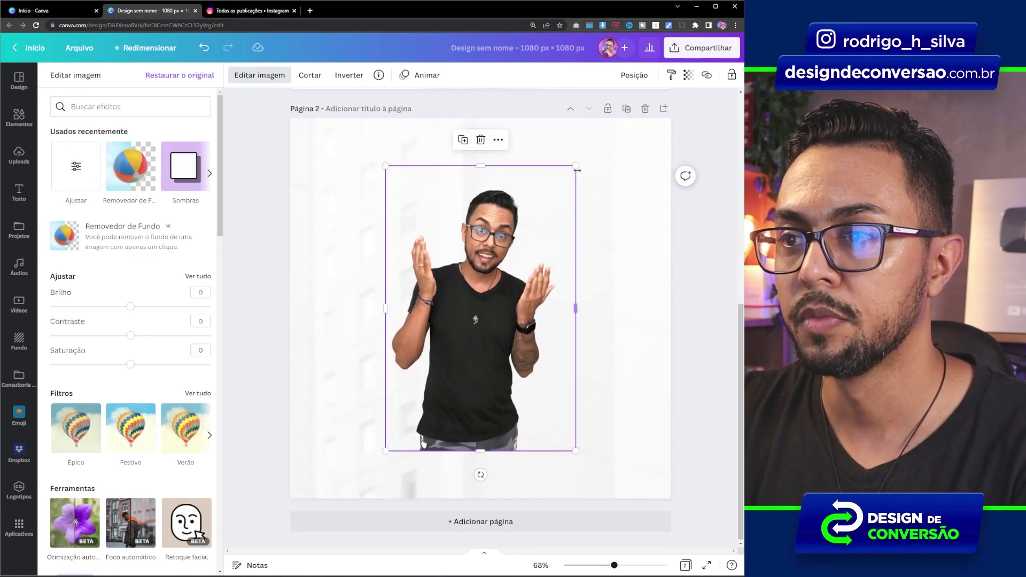
drag(576, 166, 609, 115)
scroll(733, 154, up, 6)
scroll(727, 302, down, 5)
scroll(727, 302, down, 1)
drag(607, 156, 576, 203)
key(ctrl+z)
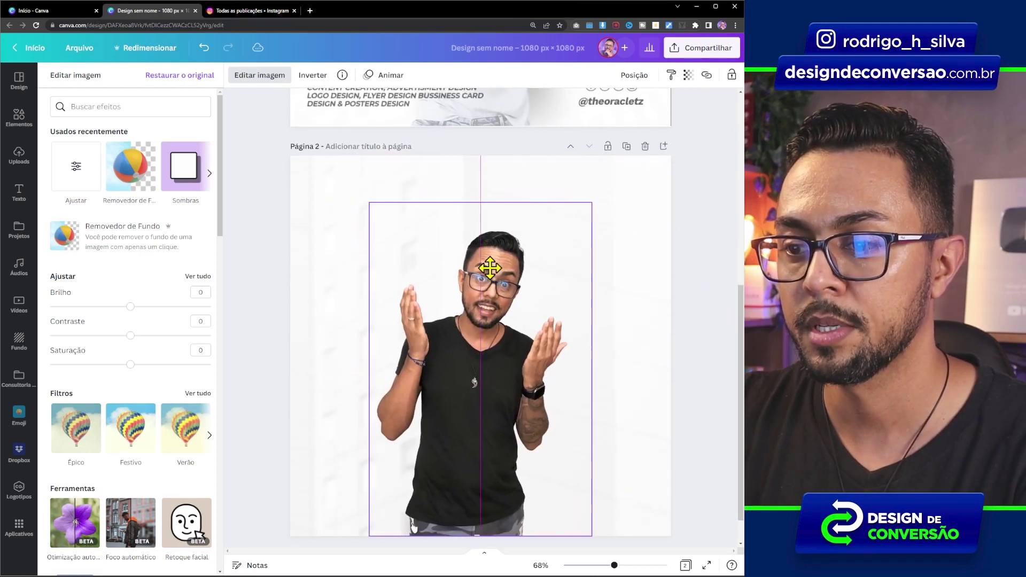
click(688, 355)
Add a subtitle text reading MENOS to page 2, enlarge it to size 121 and place it across the man's head
drag(742, 385, 738, 229)
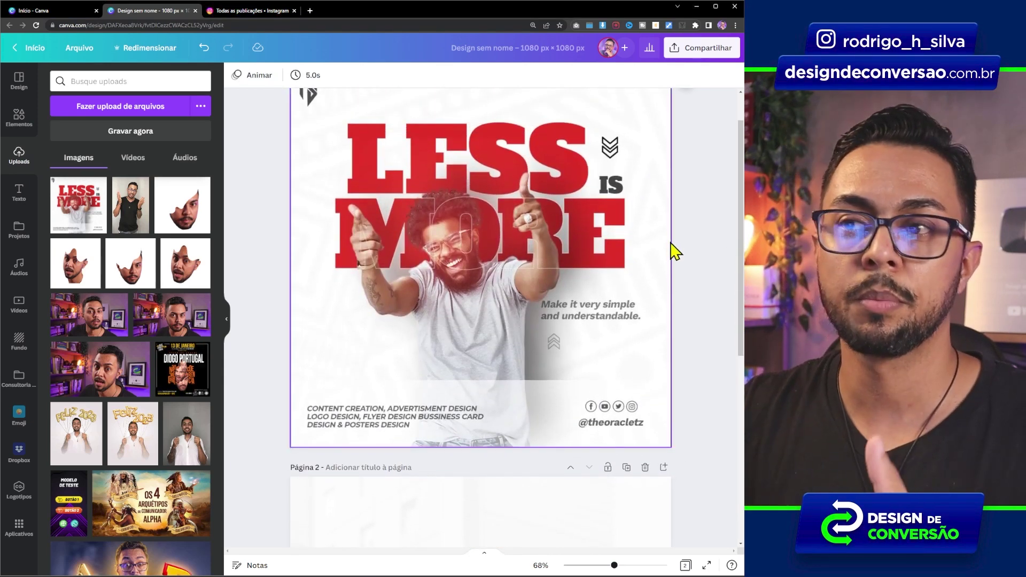
scroll(673, 252, down, 4)
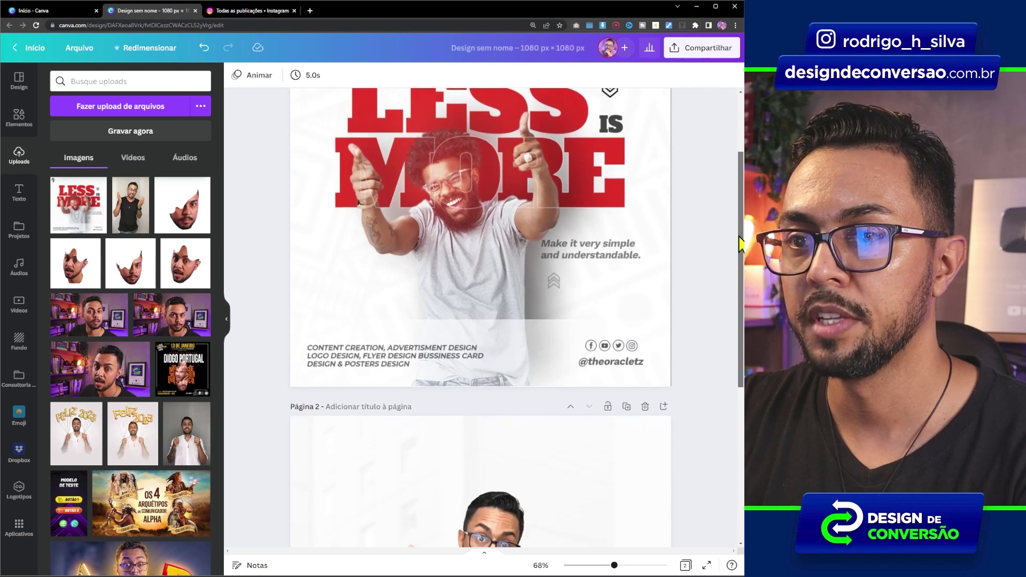
scroll(726, 327, down, 3)
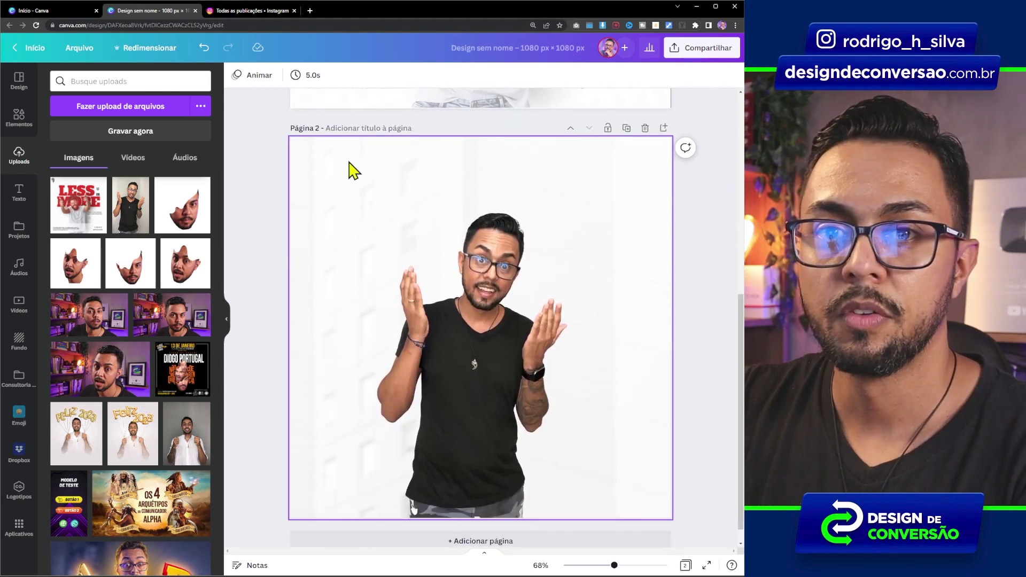
click(19, 195)
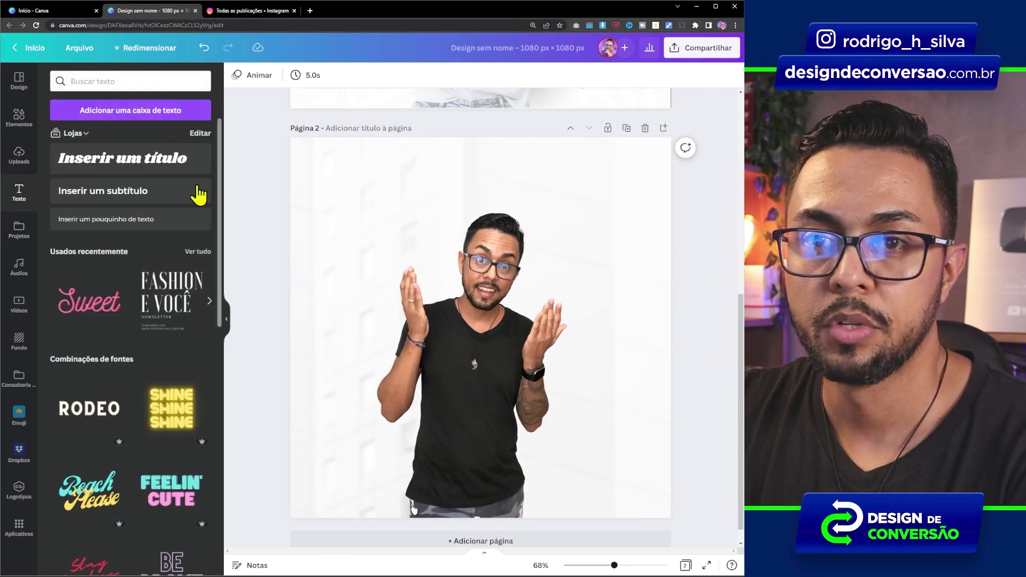
click(142, 202)
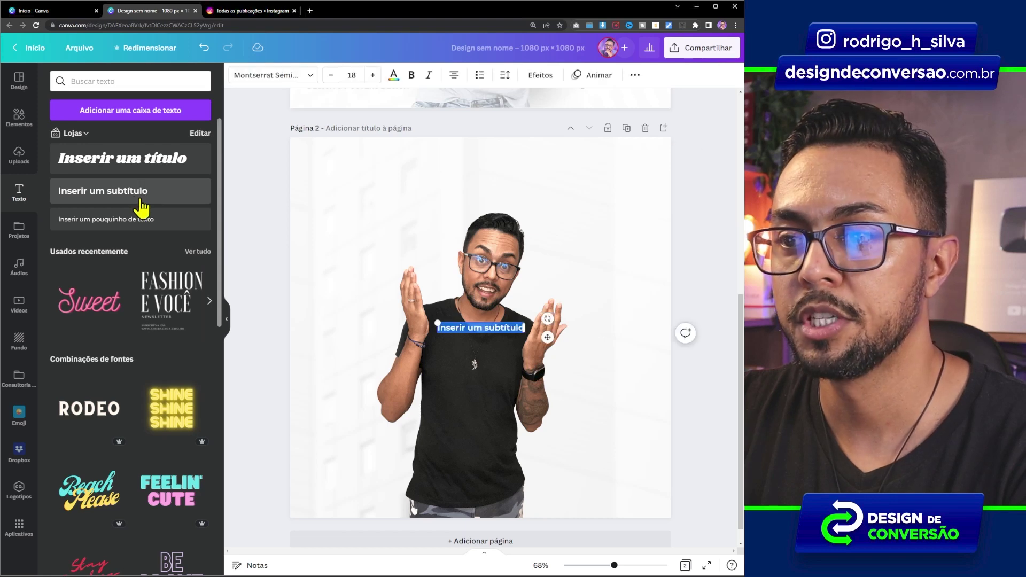
text(MENOS)
drag(498, 323, 595, 288)
drag(574, 323, 573, 231)
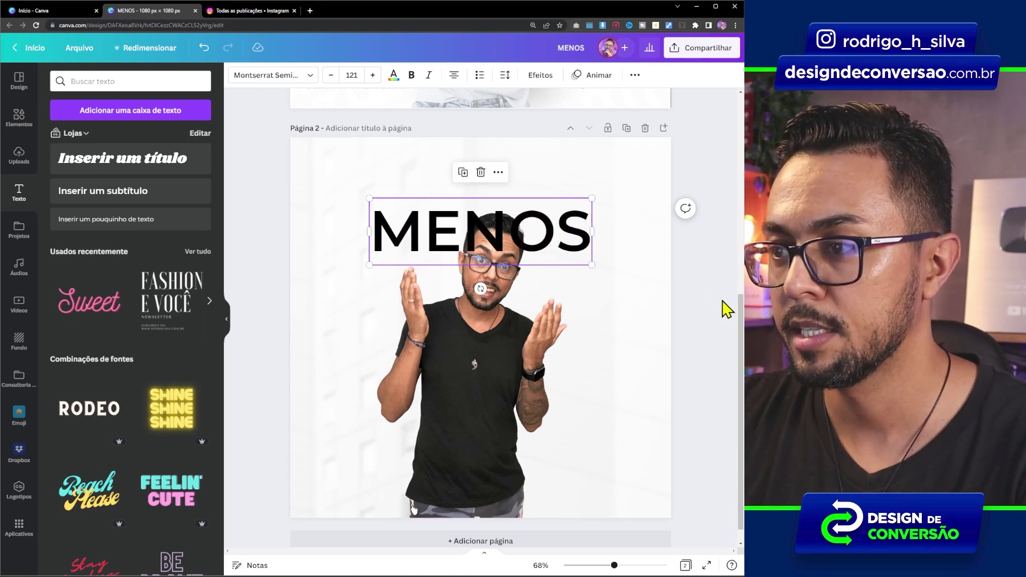
Filter the fonts to the Serif category and set the MENOS text on page 2 to Amazing Grotesk Ultra
scroll(726, 309, up, 6)
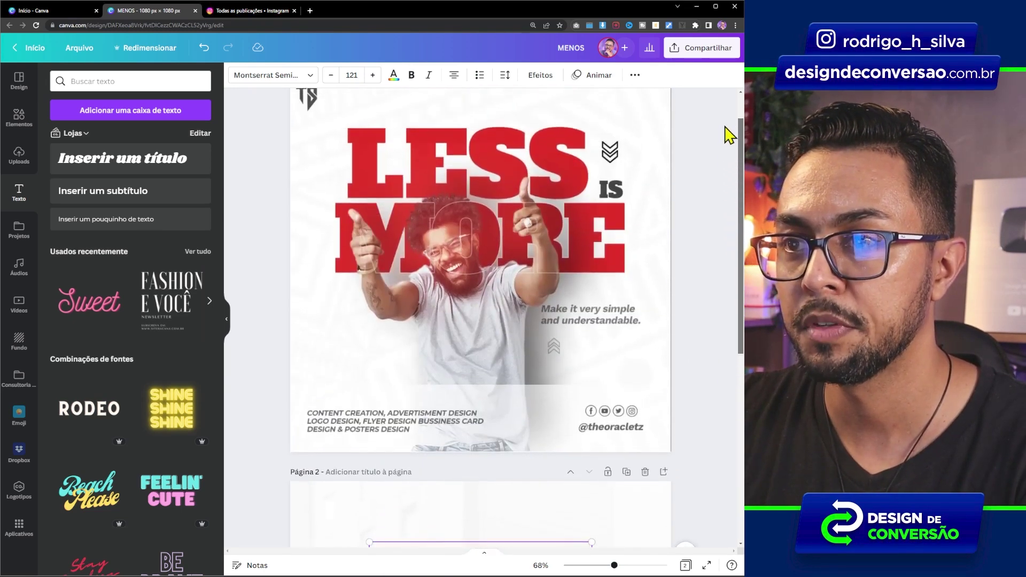
scroll(719, 192, down, 6)
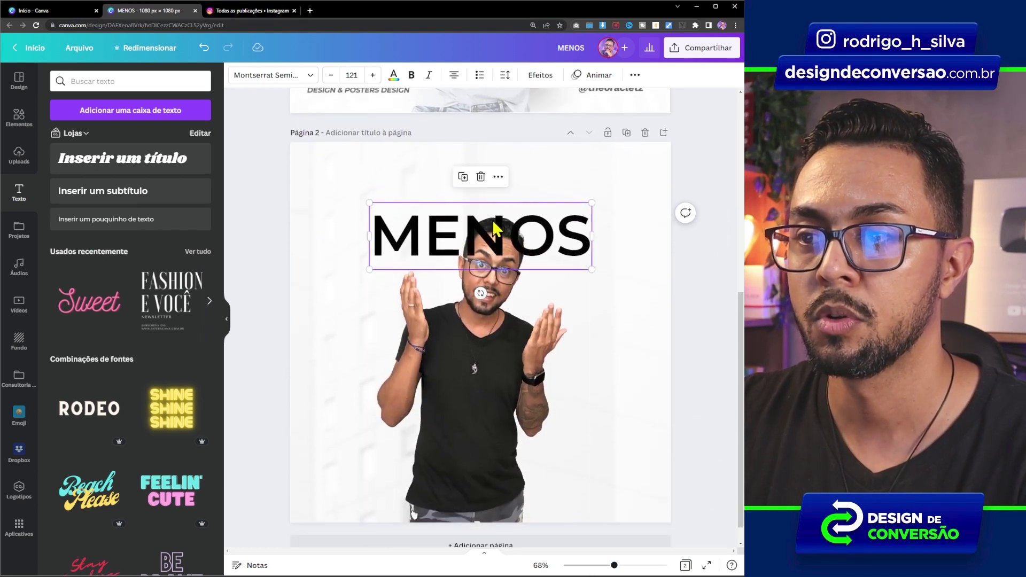
click(279, 81)
click(142, 82)
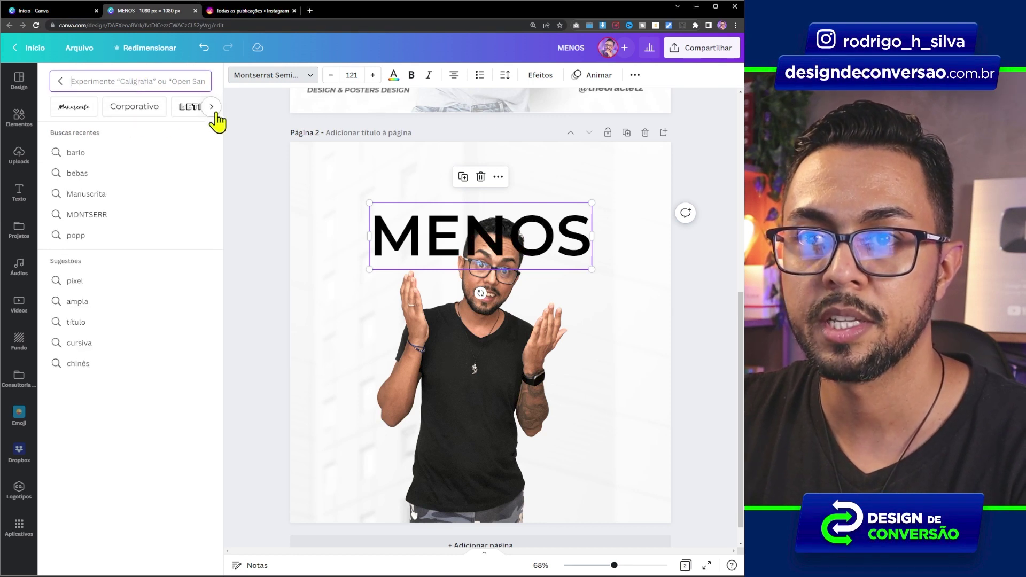
click(212, 108)
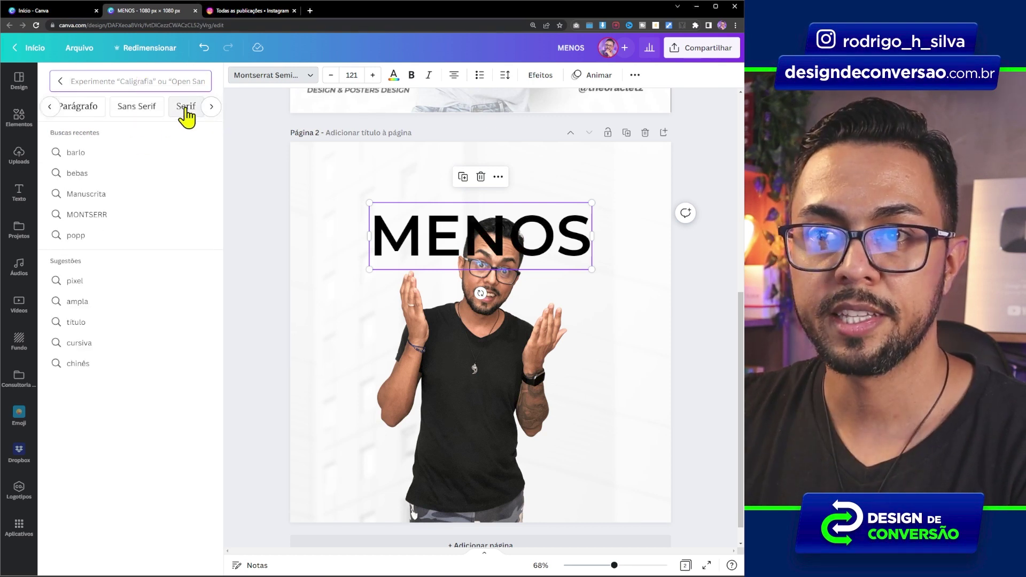
click(186, 107)
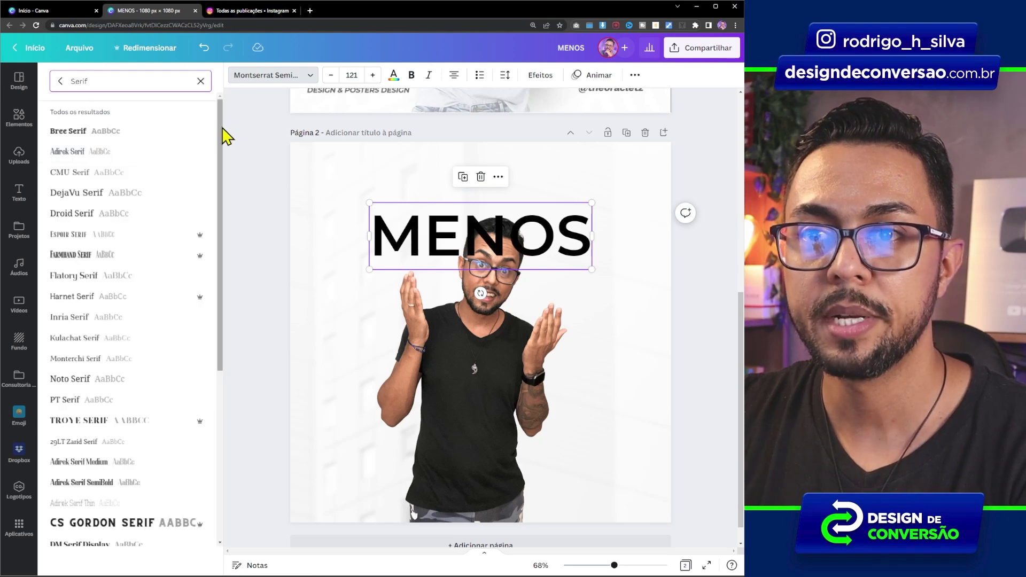
scroll(224, 139, down, 15)
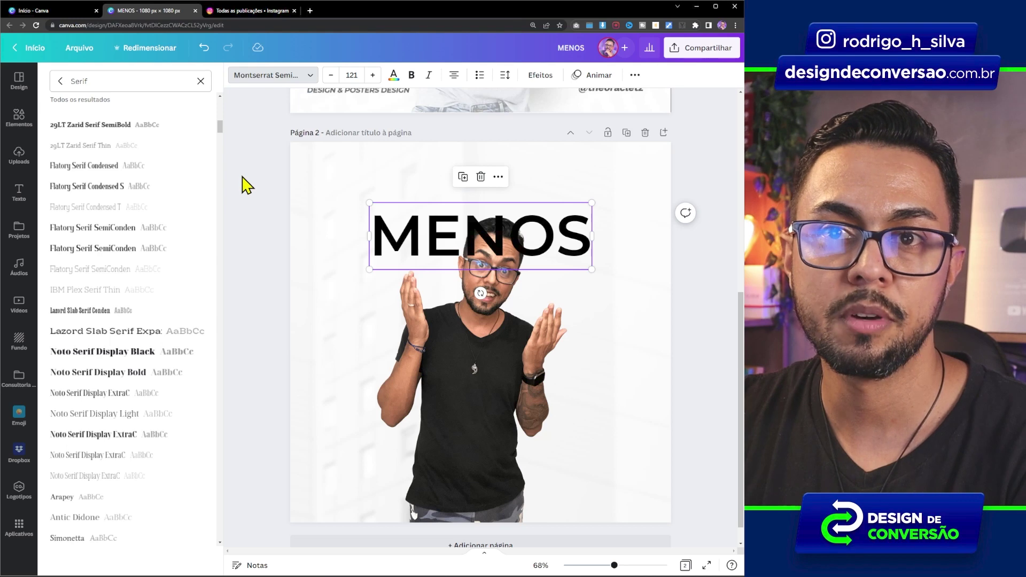
drag(220, 128, 202, 364)
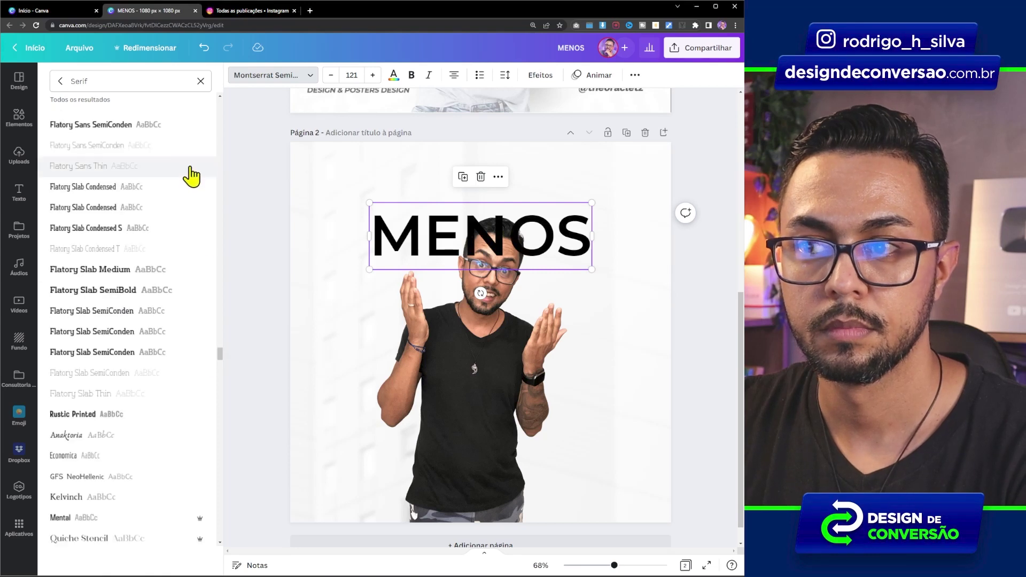
scroll(223, 360, down, 6)
scroll(741, 309, down, 1)
drag(220, 363, 217, 510)
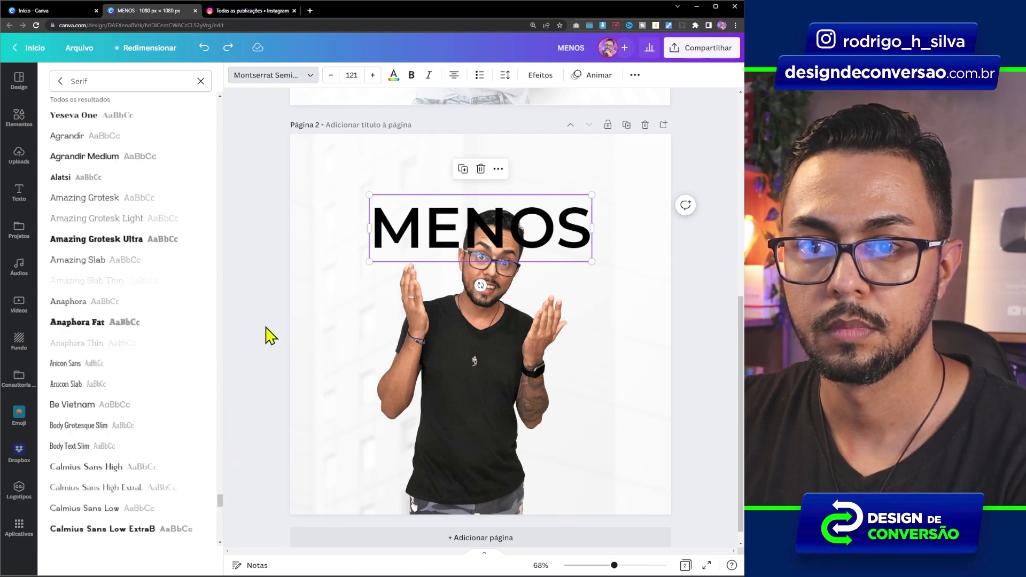
click(102, 248)
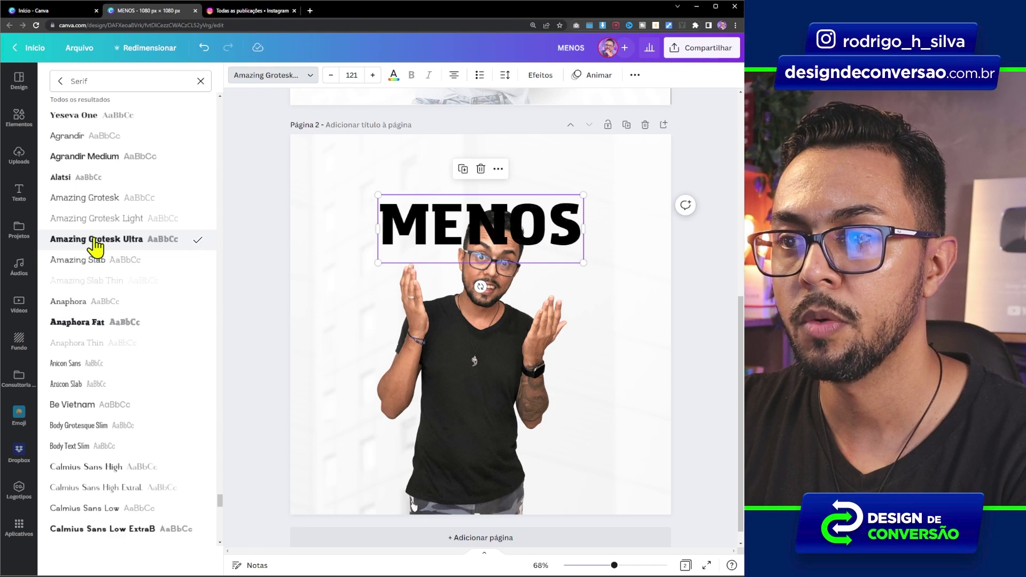
Enlarge the MENOS text to size 191 and tighten its letter spacing
drag(582, 192, 643, 175)
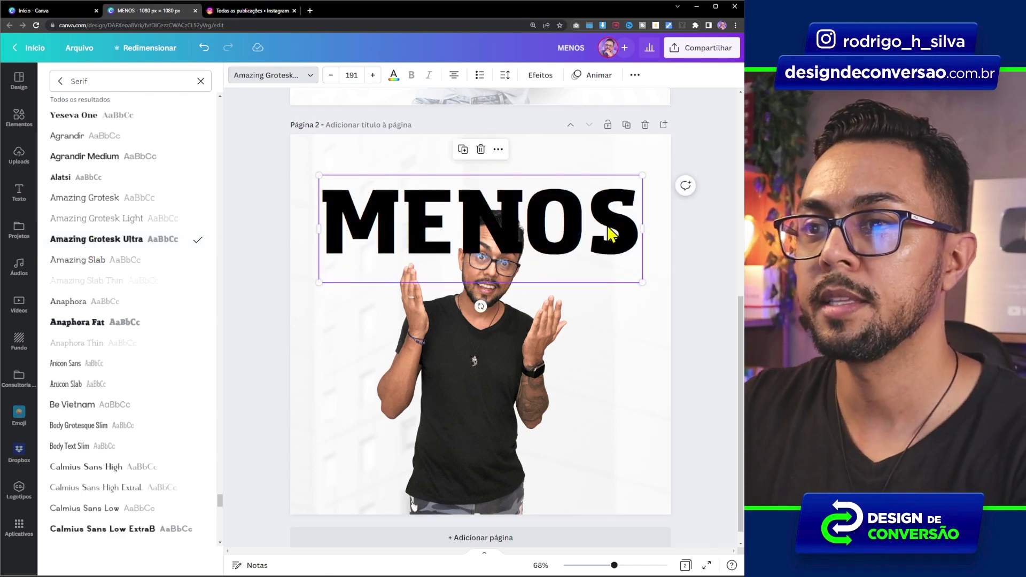
click(504, 80)
drag(545, 121, 532, 120)
key(Escape)
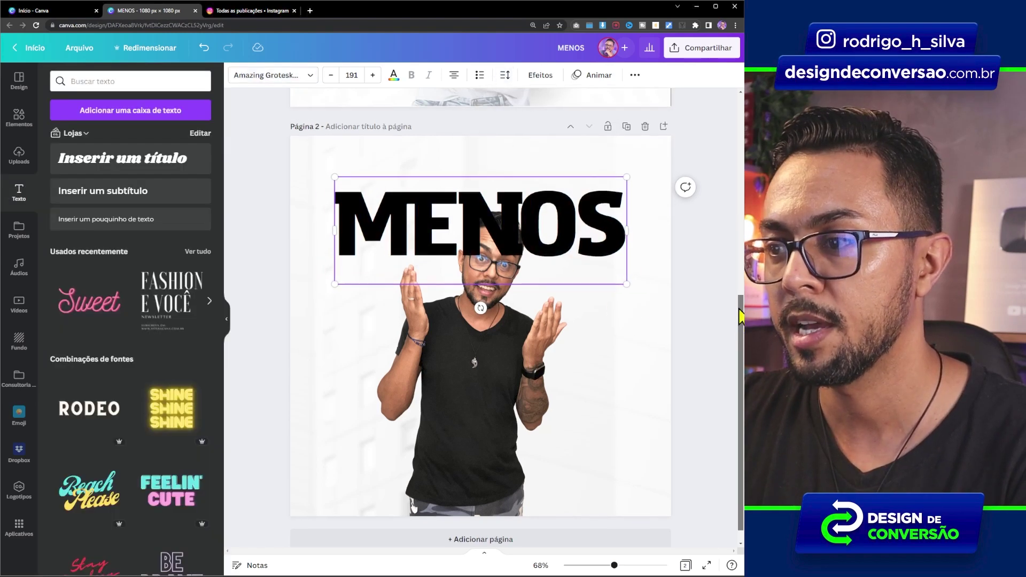
Colour the MENOS text red, adjusting the shade to #D62D2D
scroll(653, 326, up, 5)
scroll(481, 320, down, 5)
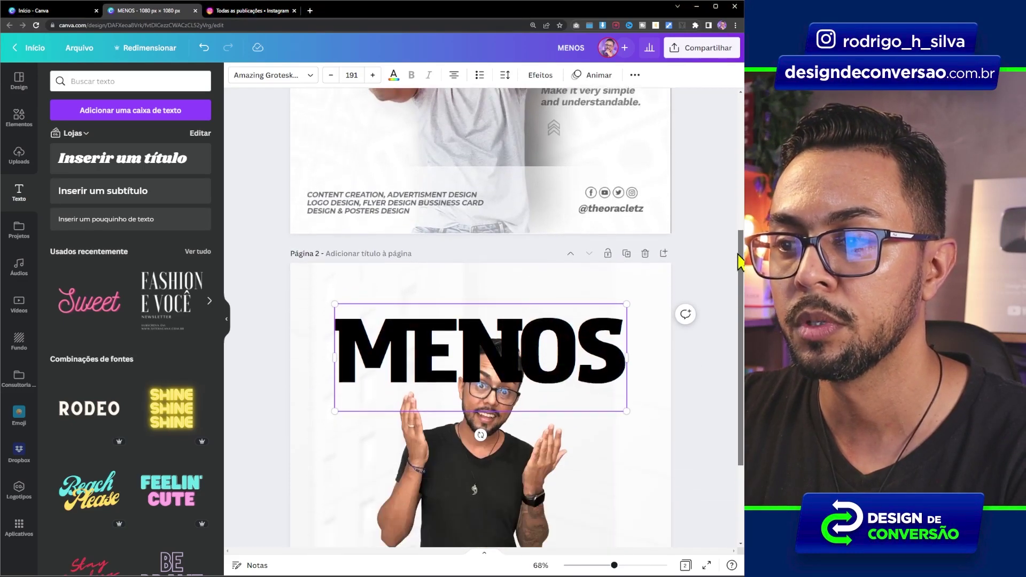
click(393, 75)
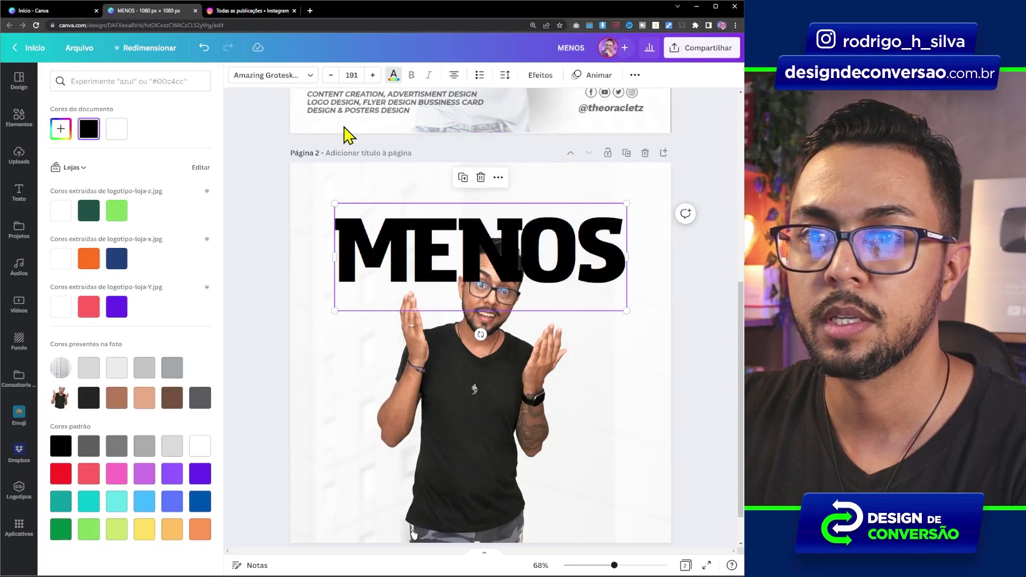
click(60, 473)
click(61, 129)
mouse_move(150, 169)
mouse_down()
mouse_move(153, 158)
mouse_move(166, 164)
mouse_up()
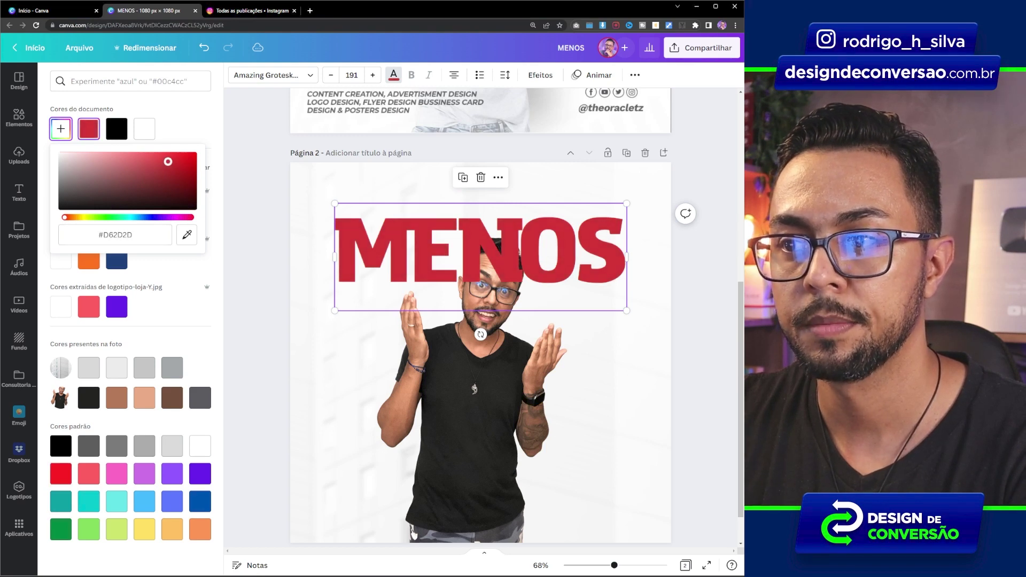
Duplicate MENOS below the original, change the copy's text to MAIS and enlarge it to size 266, matching the width of MENOS
click(560, 227)
drag(566, 232, 557, 339)
double_click(521, 327)
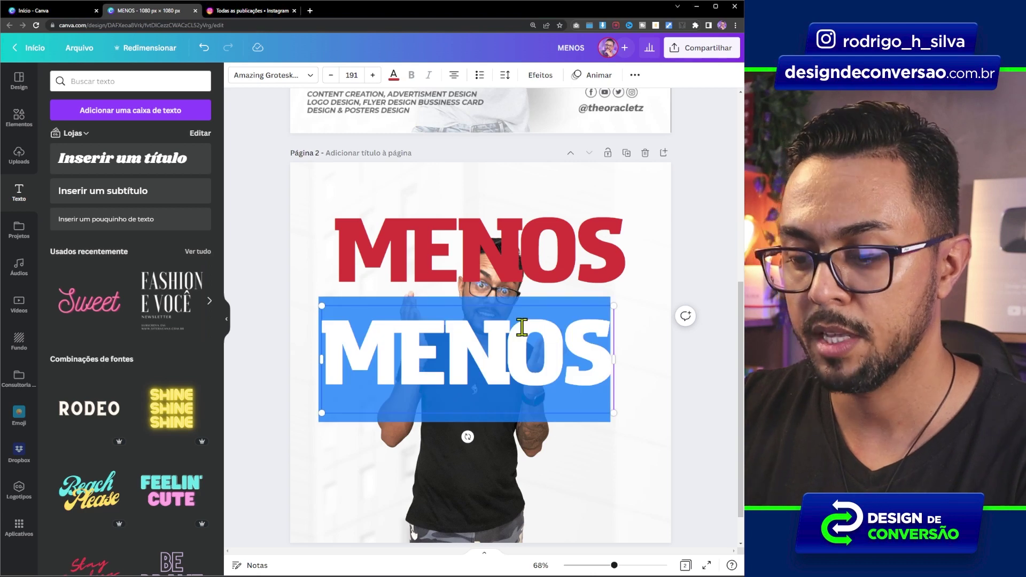
text(MAIS)
key(Escape)
drag(543, 390, 627, 435)
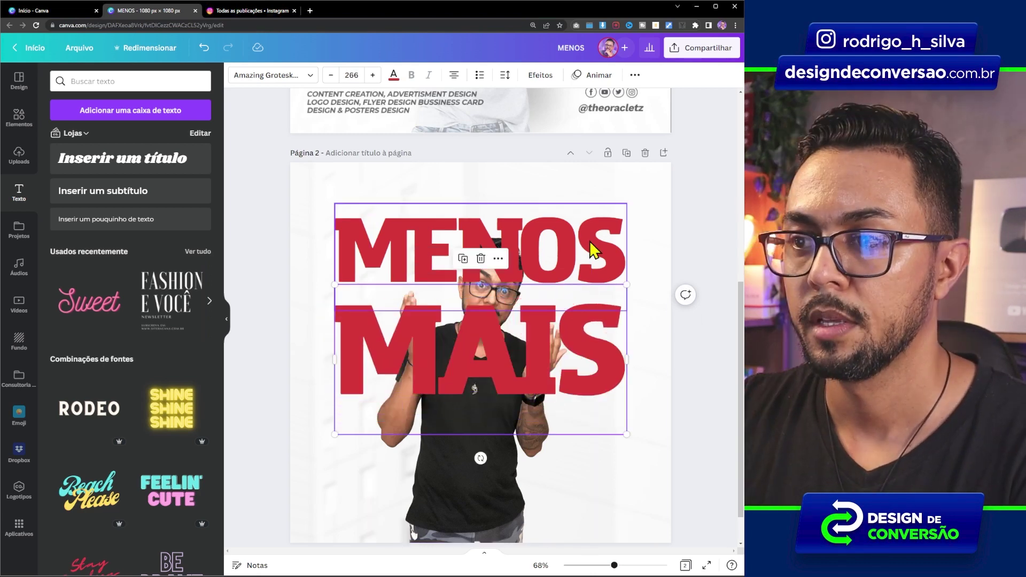
Reduce the MENOS text to size 166, keeping its left edge aligned with MAIS
click(589, 241)
drag(626, 203, 589, 216)
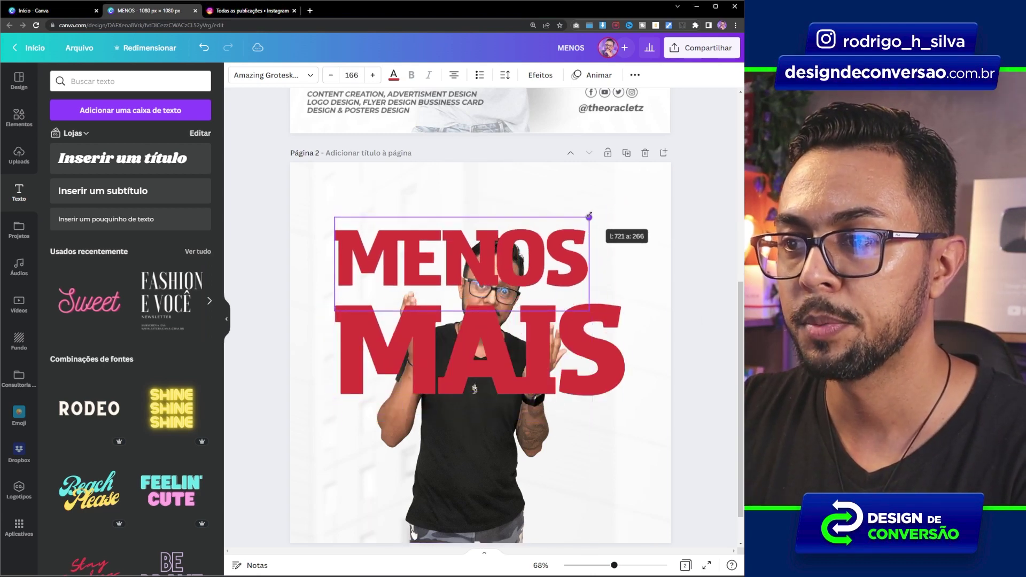
scroll(695, 193, up, 5)
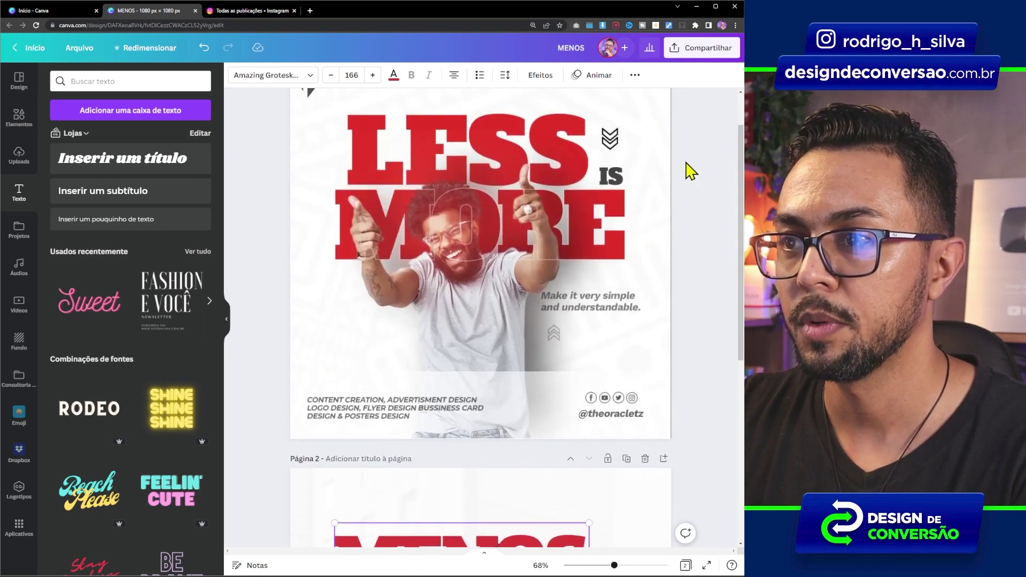
scroll(661, 190, down, 5)
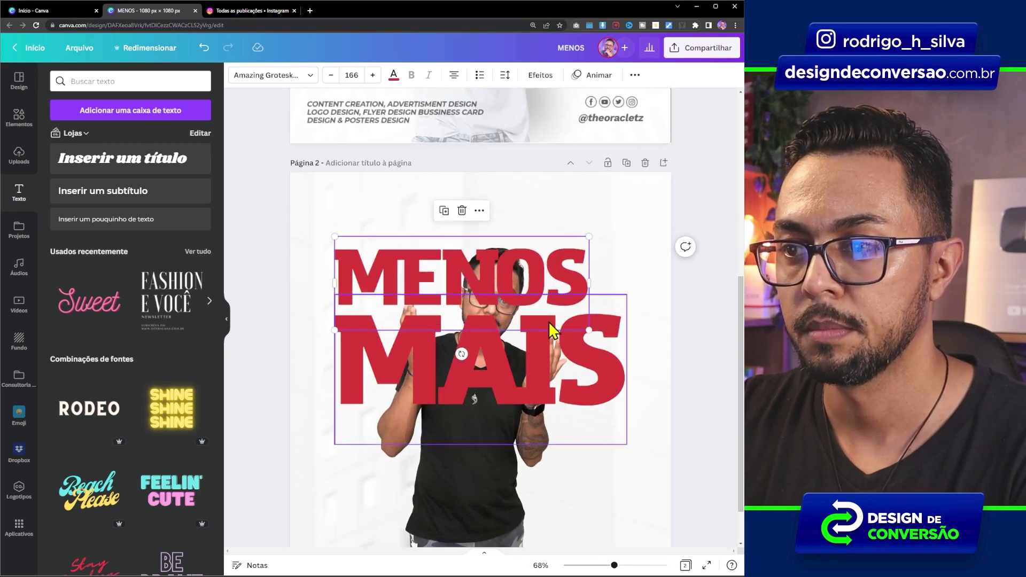
Add a dark grey é from a copy of MENOS, at size 122, and place it just after the word MENOS
click(558, 265)
text(é)
click(631, 234)
click(620, 257)
drag(631, 241, 609, 262)
click(394, 74)
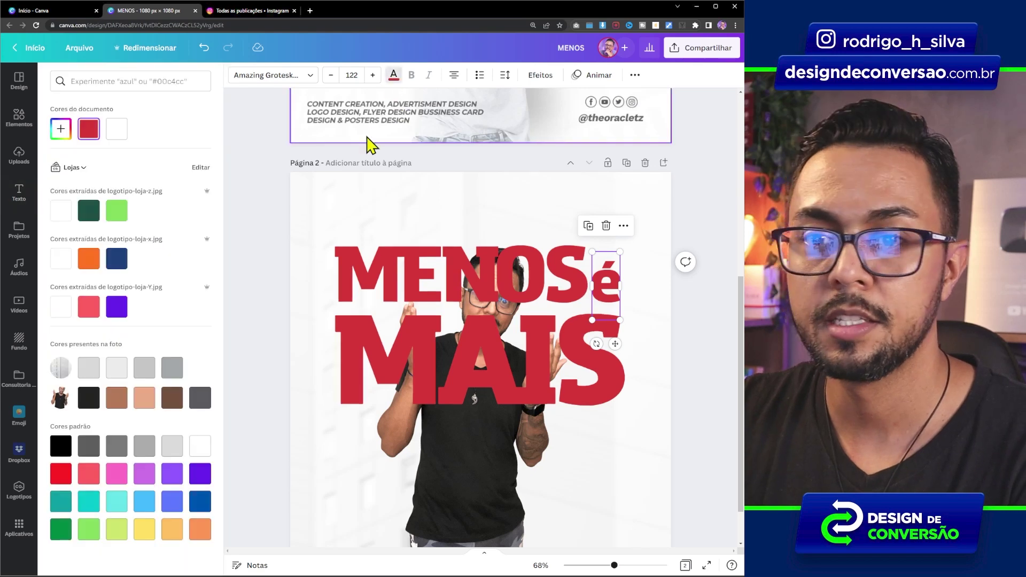
Move MENOS, é and MAIS together towards the top of page 2 and enlarge them until MAIS is size 309
drag(740, 305, 612, 297)
shift+click(566, 273)
shift+click(588, 366)
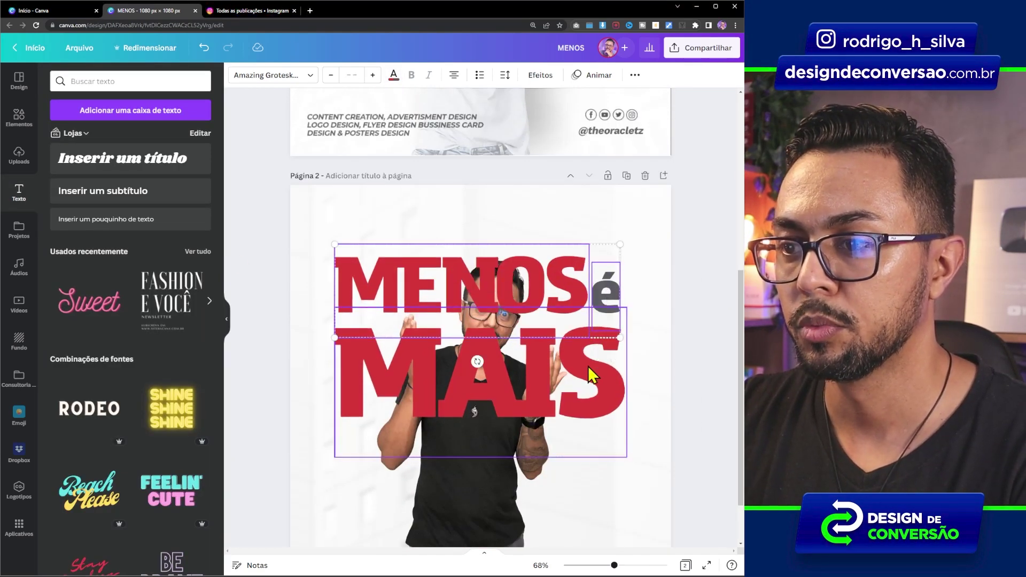
drag(599, 371, 600, 325)
scroll(663, 368, down, 1)
drag(627, 381, 650, 398)
Adjust the vertical position of MAIS to bring it closer beneath MENOS
drag(616, 300, 617, 315)
click(618, 343)
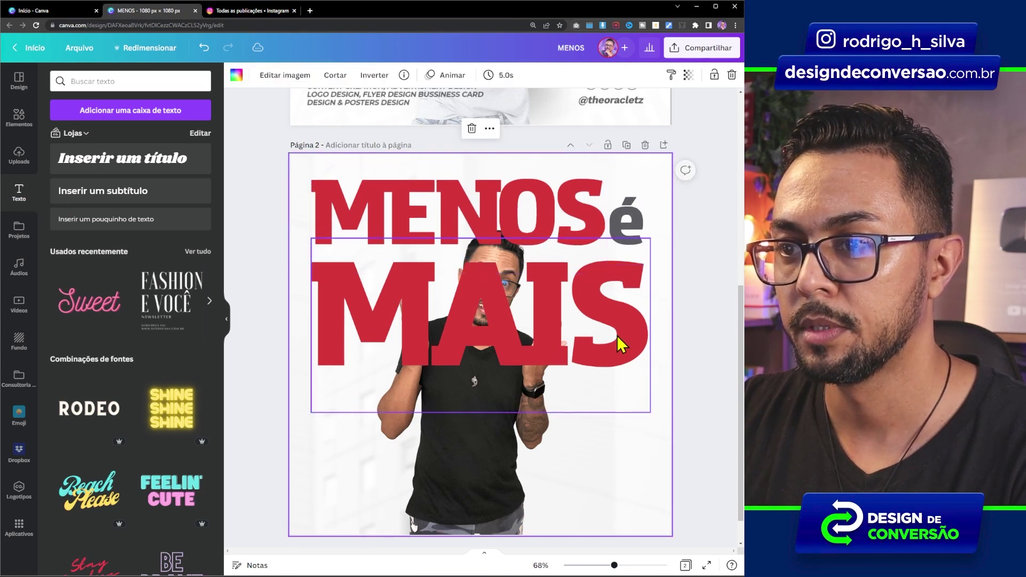
click(623, 321)
drag(623, 321, 619, 309)
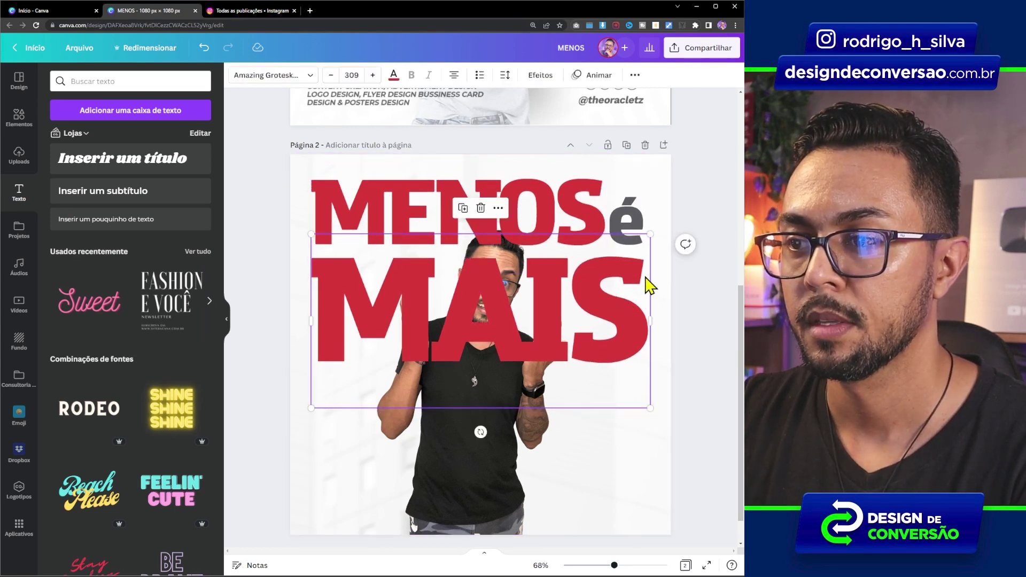
Send MENOS, é and MAIS to the back, behind the man's cutout
click(568, 224)
right_click(573, 213)
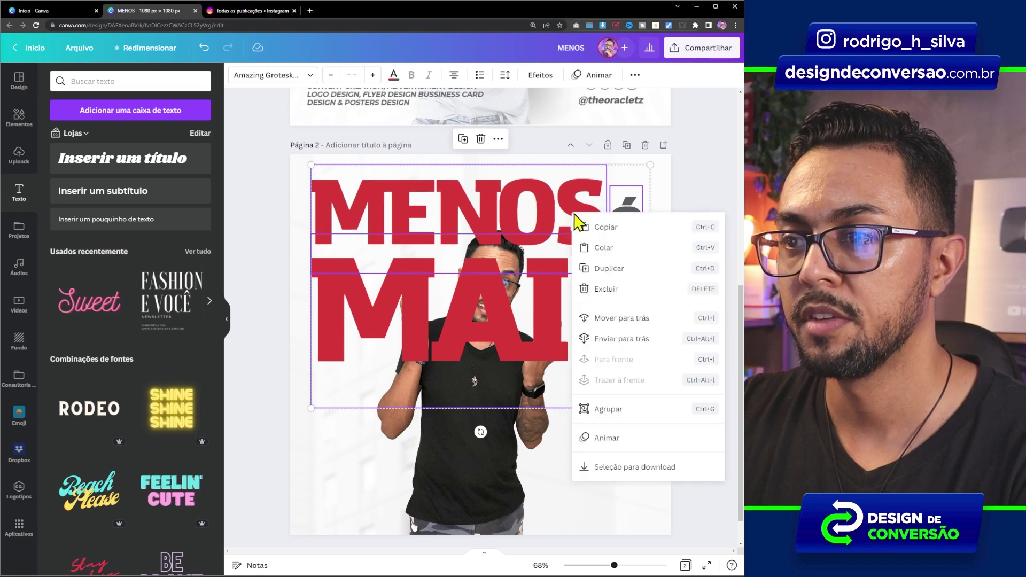
click(642, 348)
Shrink the three headline texts together, centre them around the man's head and nudge MAIS up against MENOS
shift+click(551, 299)
drag(651, 164, 606, 212)
drag(539, 249, 562, 249)
click(350, 338)
drag(350, 338, 349, 335)
Reduce the é to size 107 and keep it beside the end of MENOS
click(609, 262)
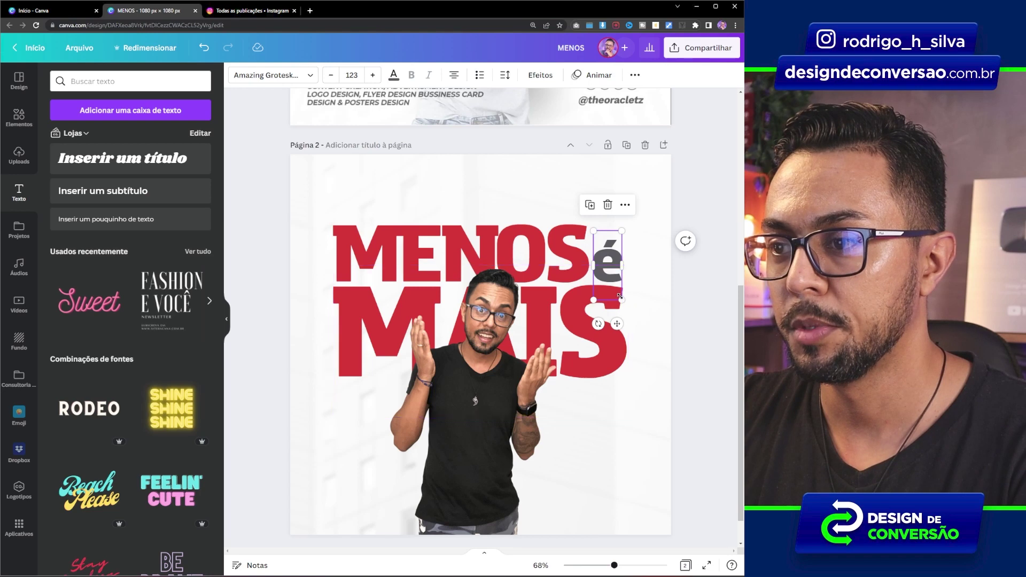
drag(622, 298, 618, 282)
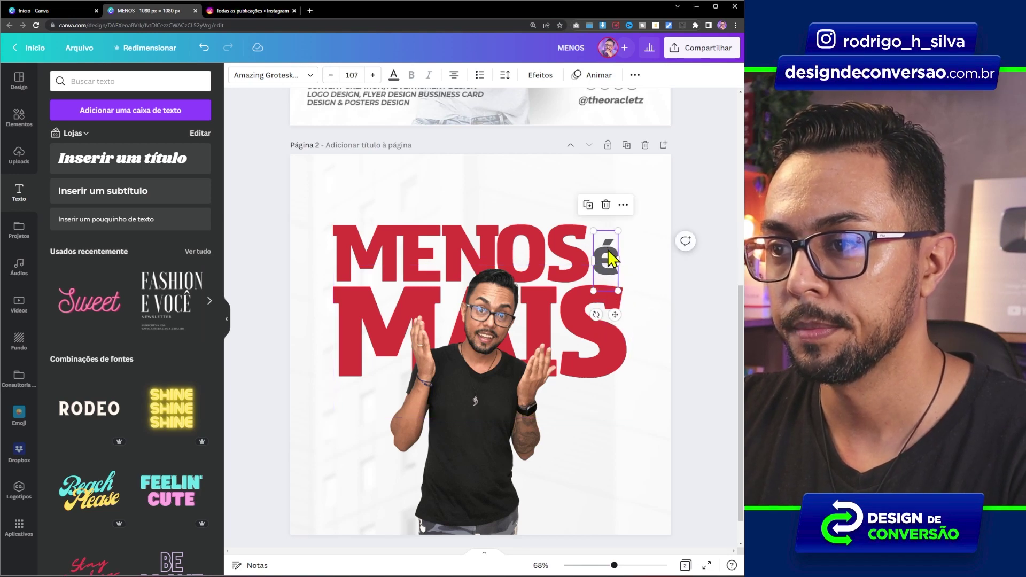
click(655, 284)
drag(739, 298, 726, 275)
Copy MENOS and MAIS, paste the copies in front of the man aligned over the originals, and colour them white
click(335, 402)
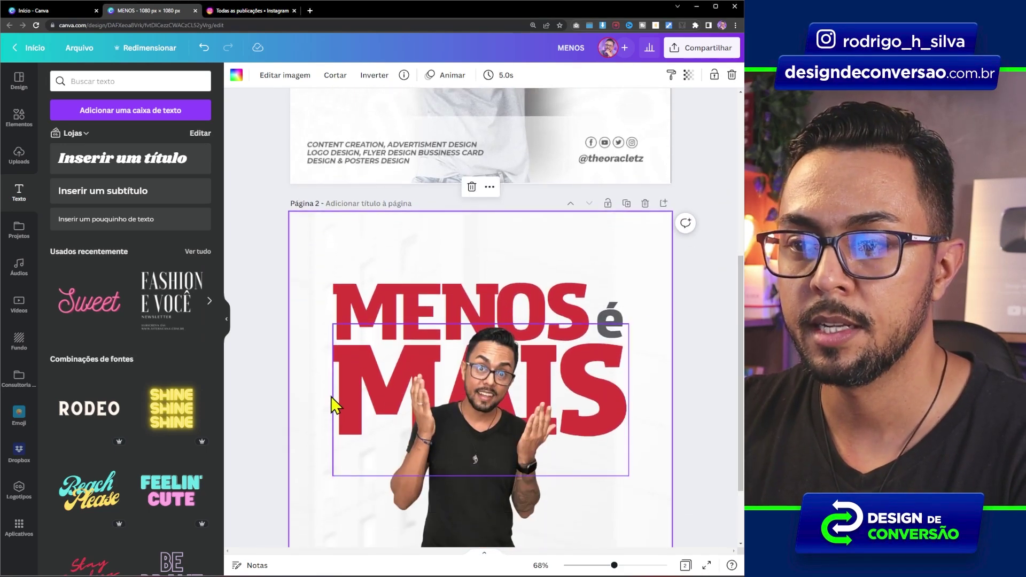
shift+click(348, 308)
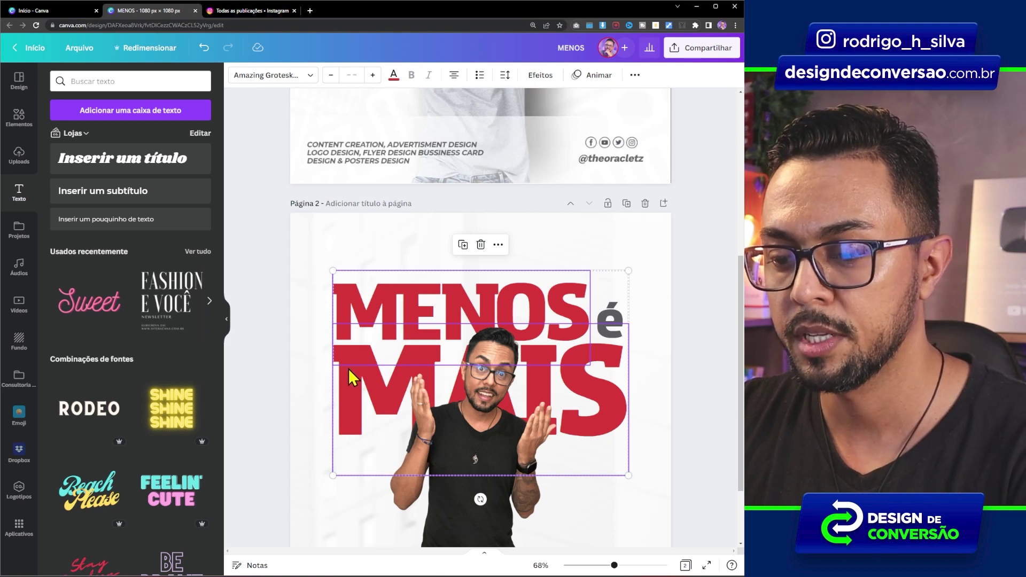
click(479, 405)
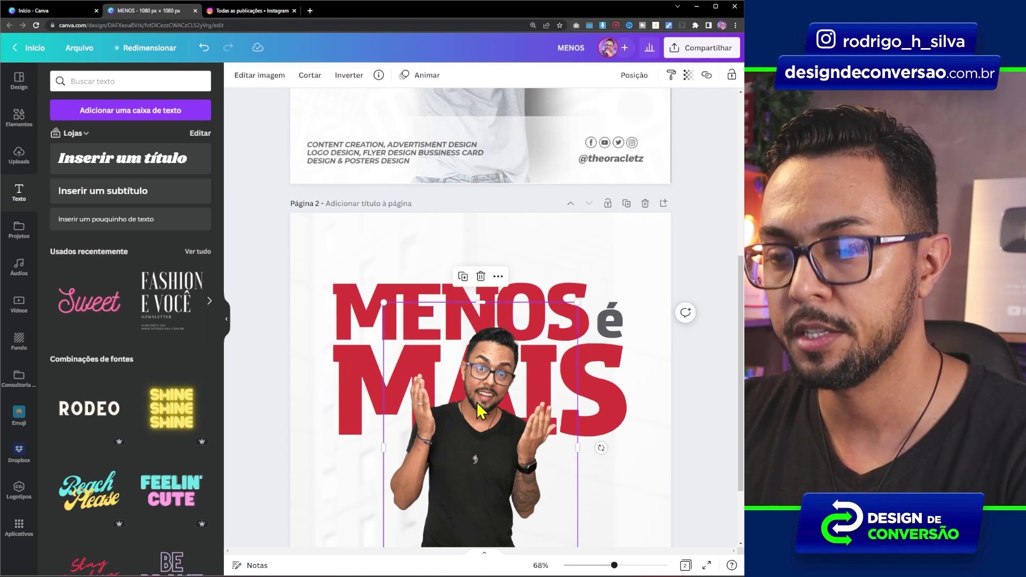
key(ctrl+z)
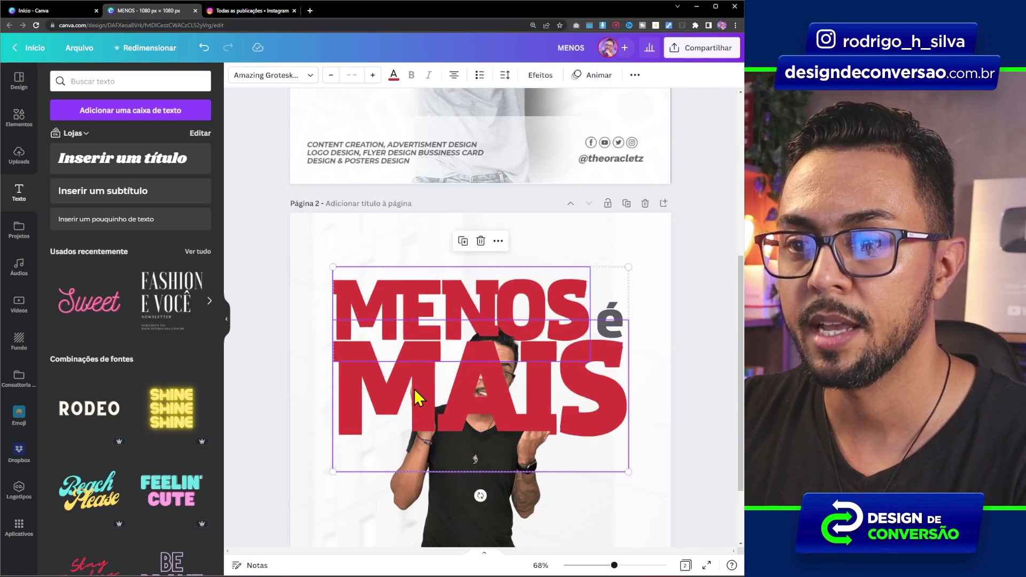
click(394, 77)
click(145, 137)
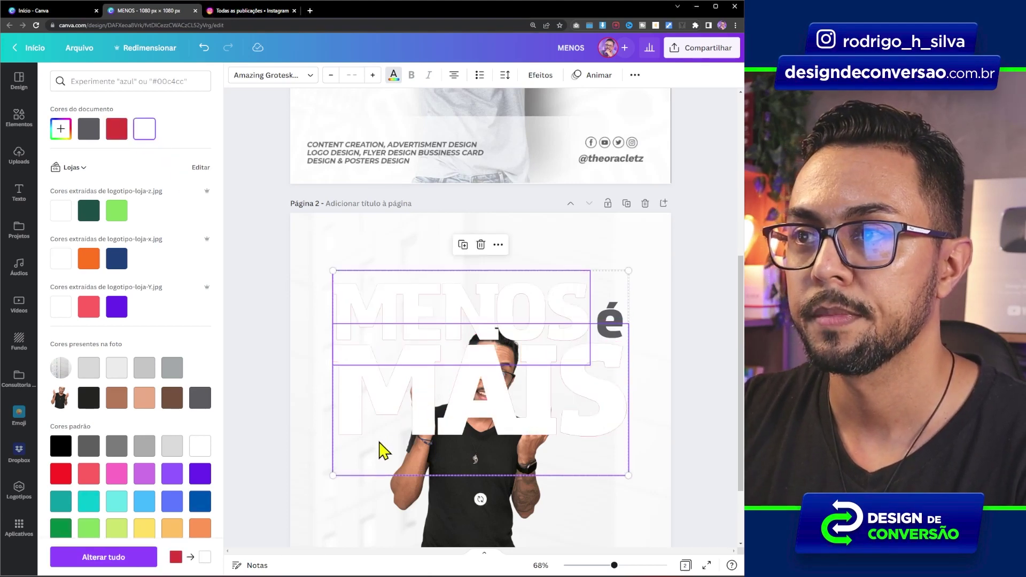
Apply the hollow (Vazado) effect to the white MENOS and MAIS copies and lower its thickness to a thin outline
click(542, 76)
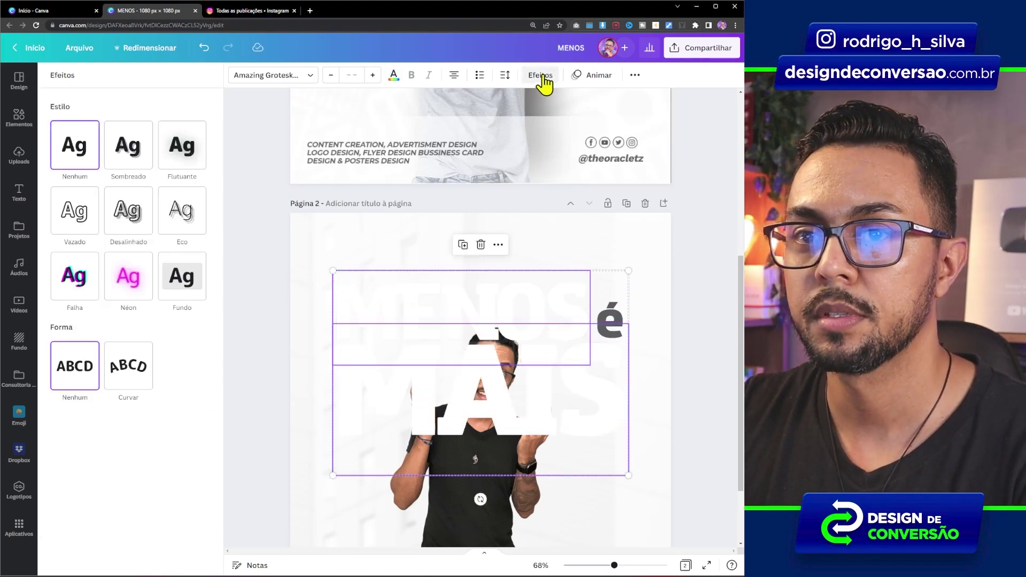
click(75, 218)
drag(129, 272, 33, 271)
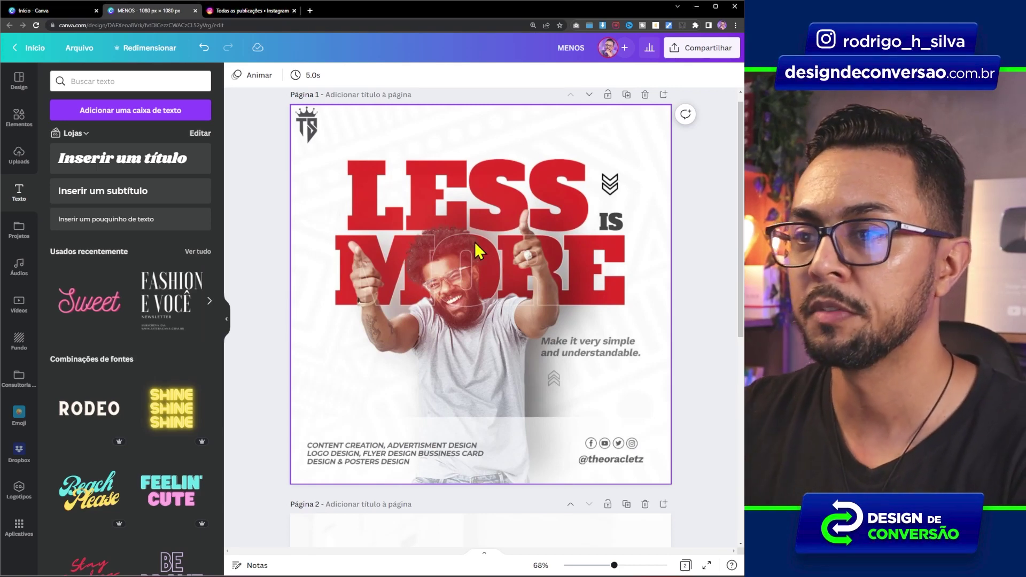
Give the man's photo on page 2 a Projetada shadow and open the shadow's settings
scroll(733, 291, down, 2)
scroll(727, 342, down, 5)
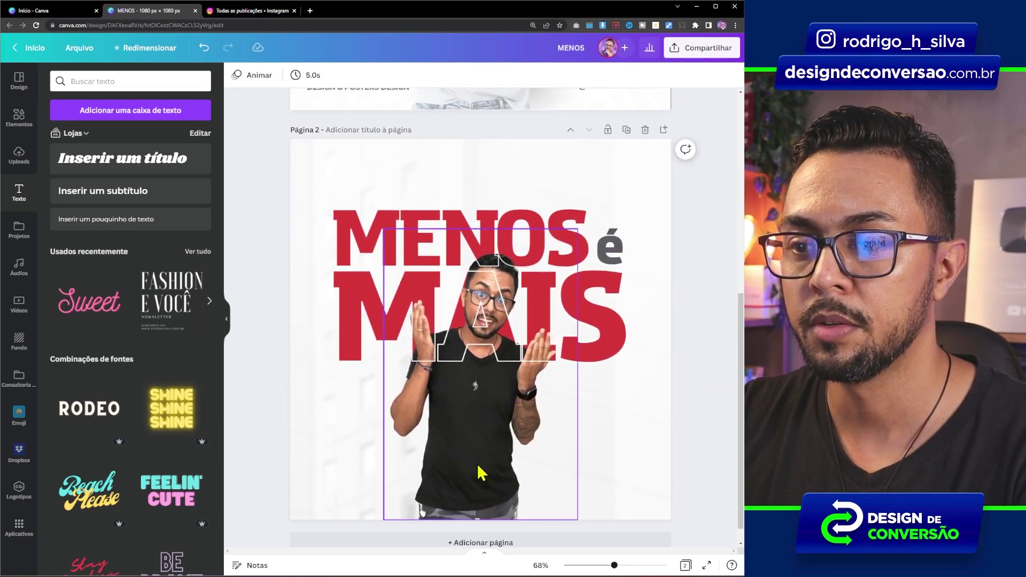
click(477, 466)
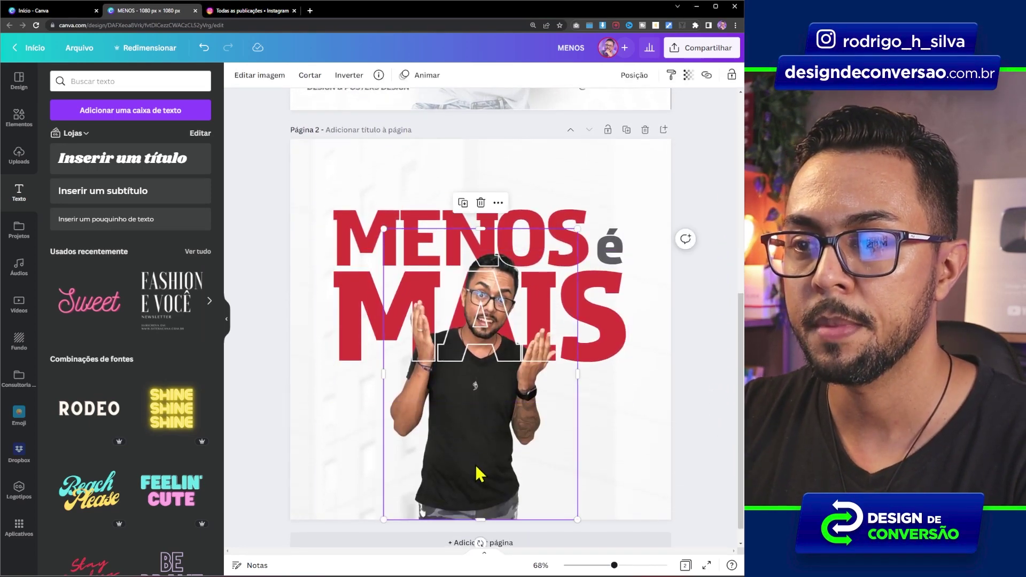
click(266, 76)
drag(220, 195, 217, 339)
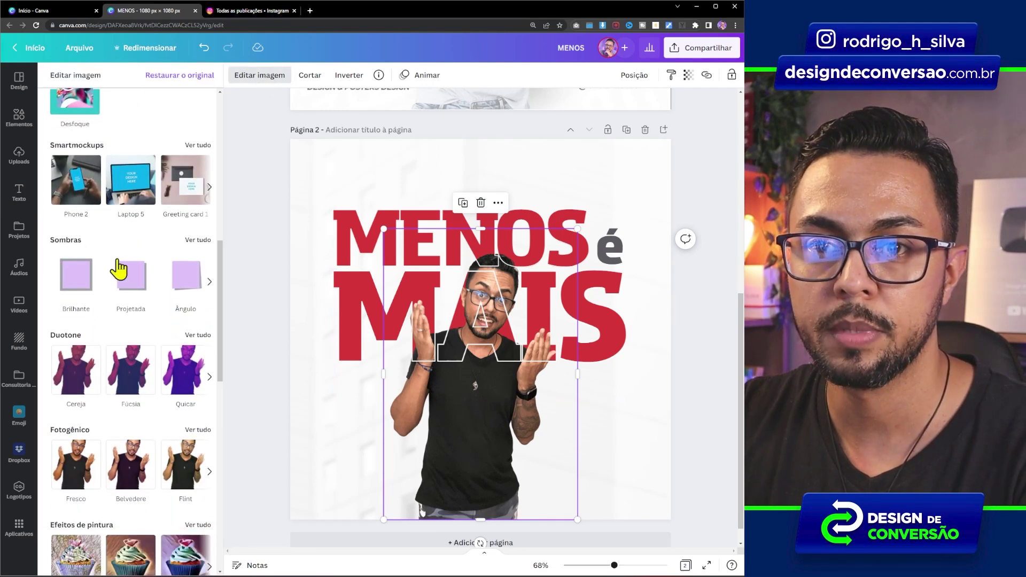
drag(222, 259, 32, 362)
drag(222, 405, 227, 218)
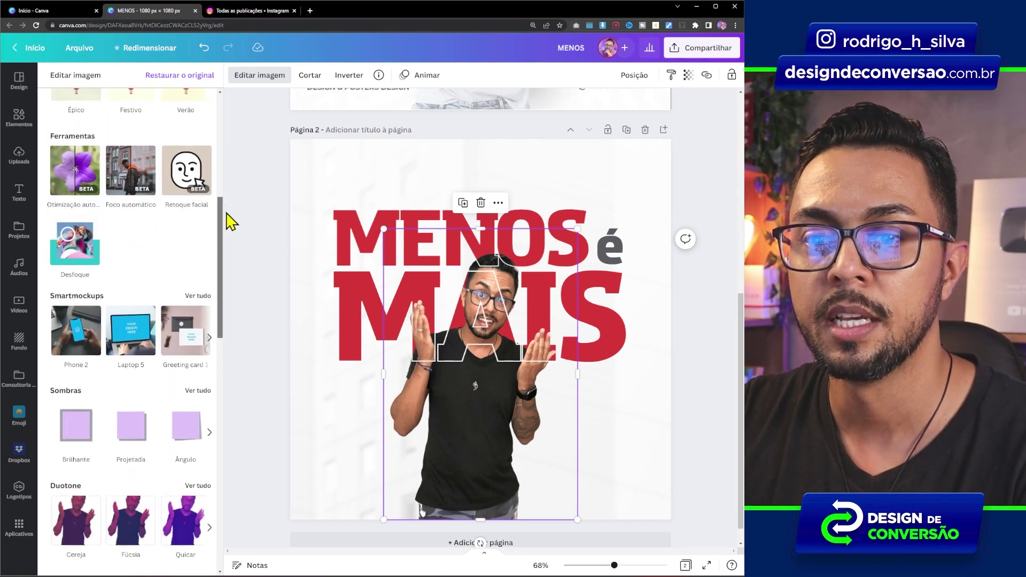
click(132, 436)
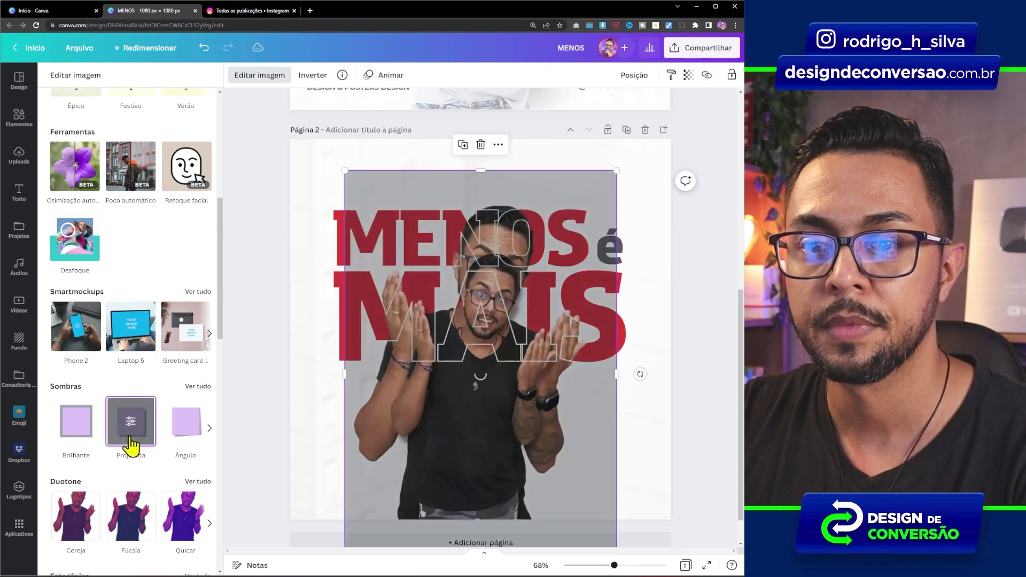
click(134, 430)
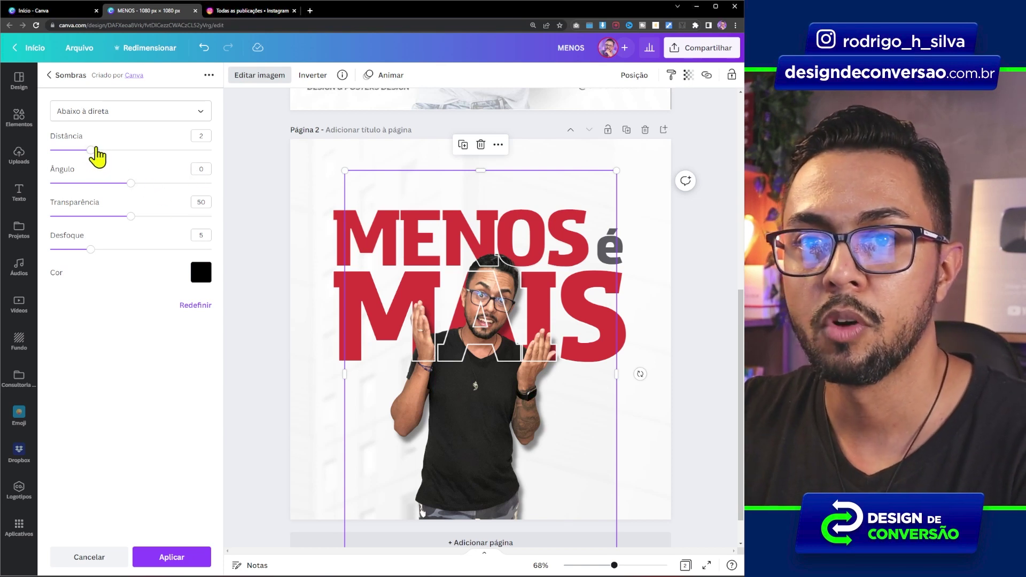
Set the photo shadow's distance to 3 and its blur to 16, and apply it
drag(92, 150, 109, 150)
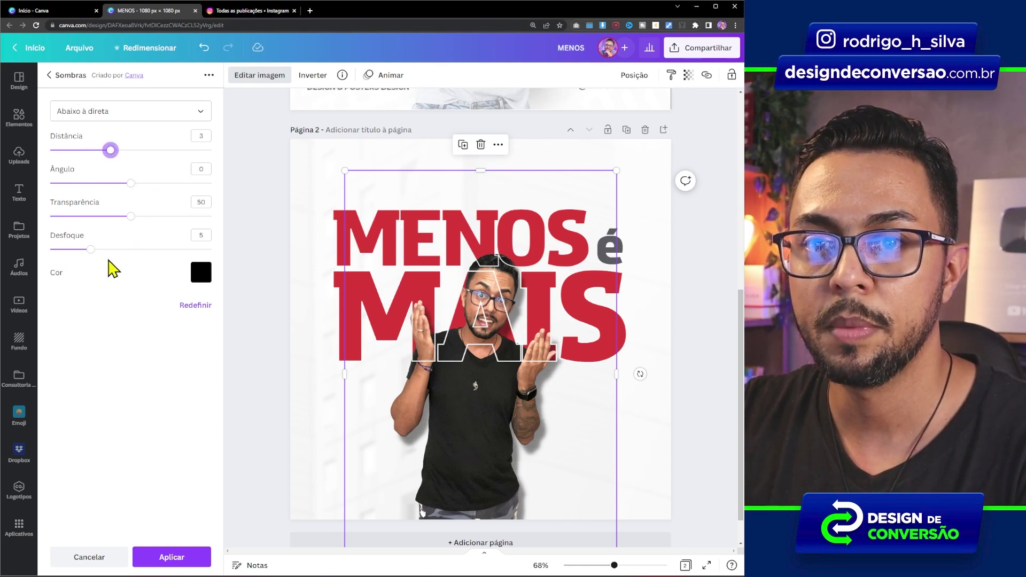
drag(94, 250, 183, 260)
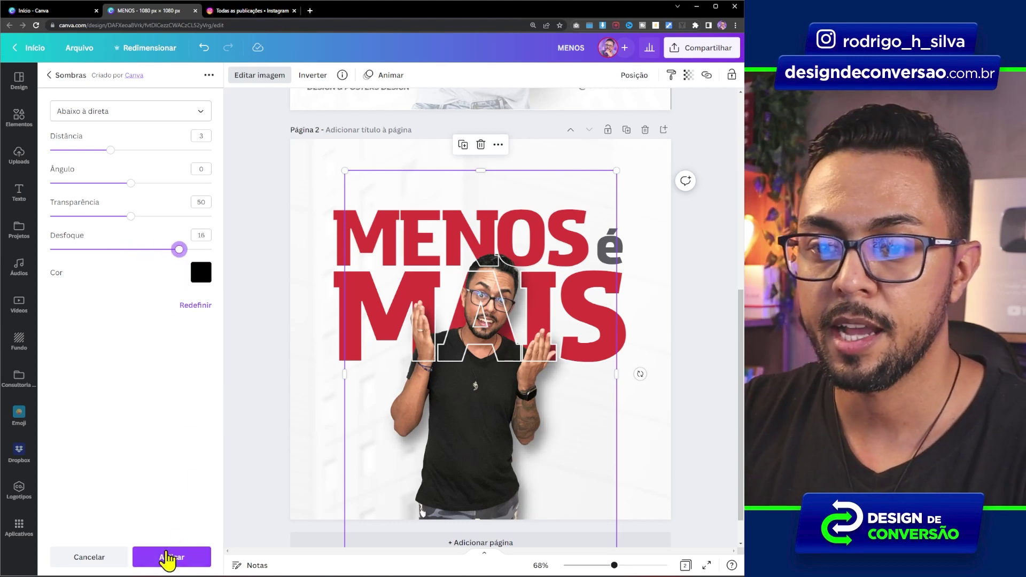
click(171, 556)
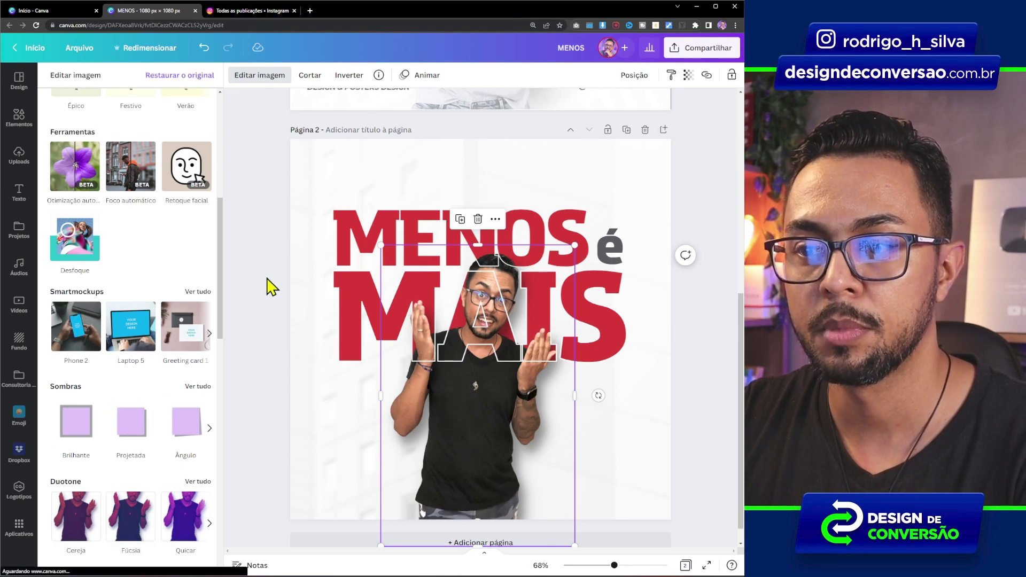
Adjust the man's photo to shadows 55, contrast -18, brightness 12 and highlights 15
drag(741, 320, 741, 152)
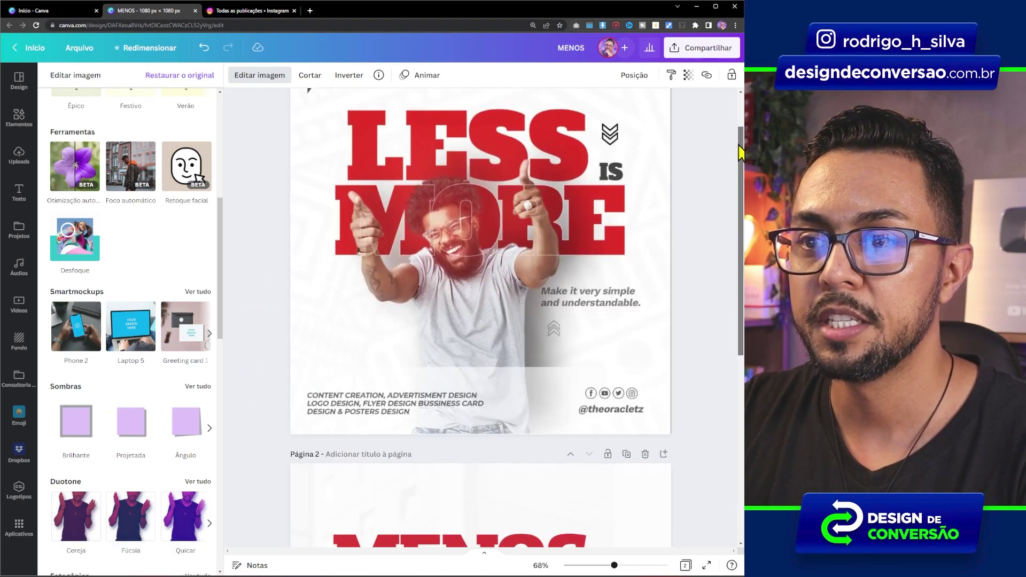
drag(741, 154, 719, 321)
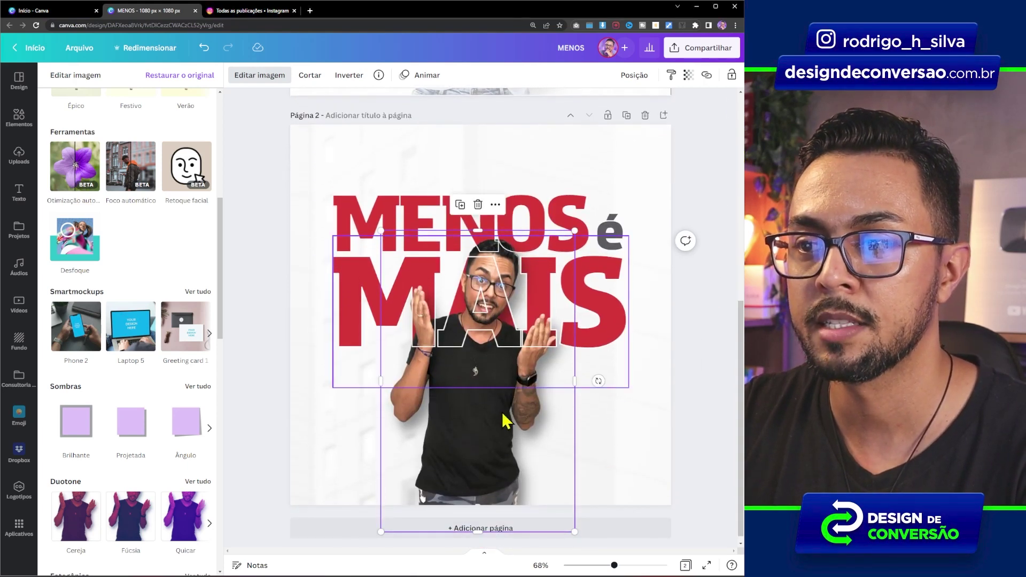
click(260, 80)
click(259, 80)
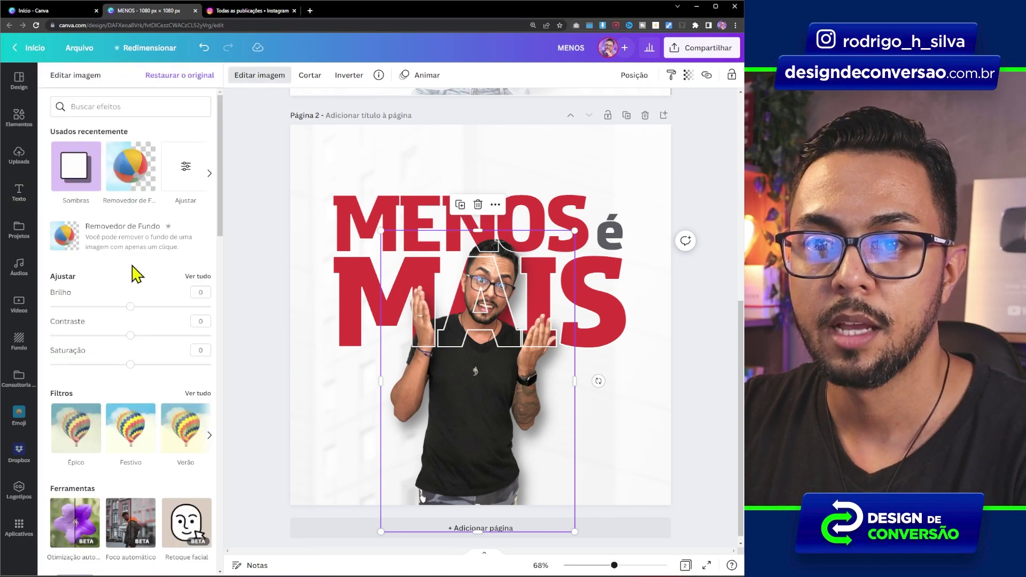
click(197, 276)
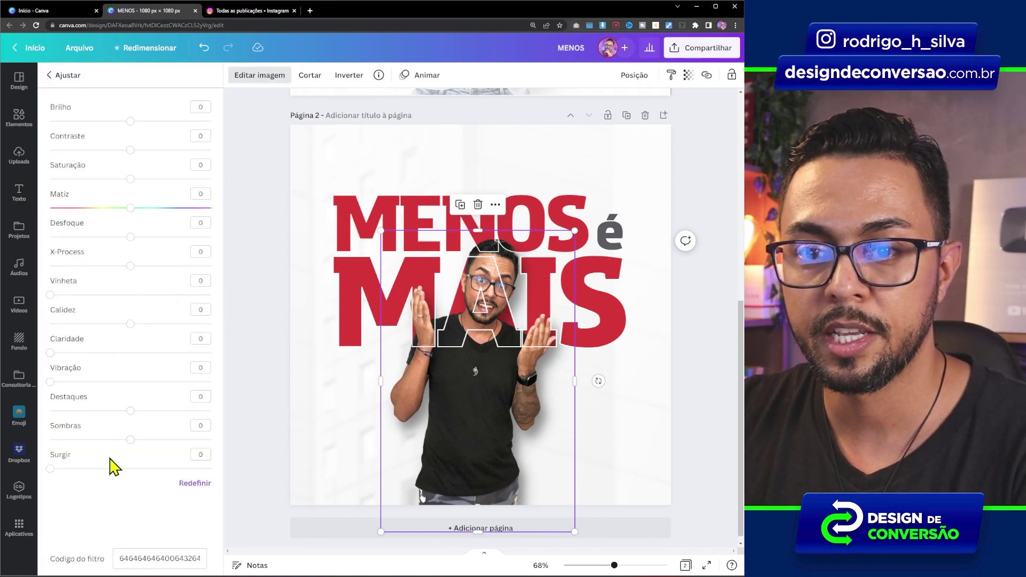
drag(140, 442, 157, 442)
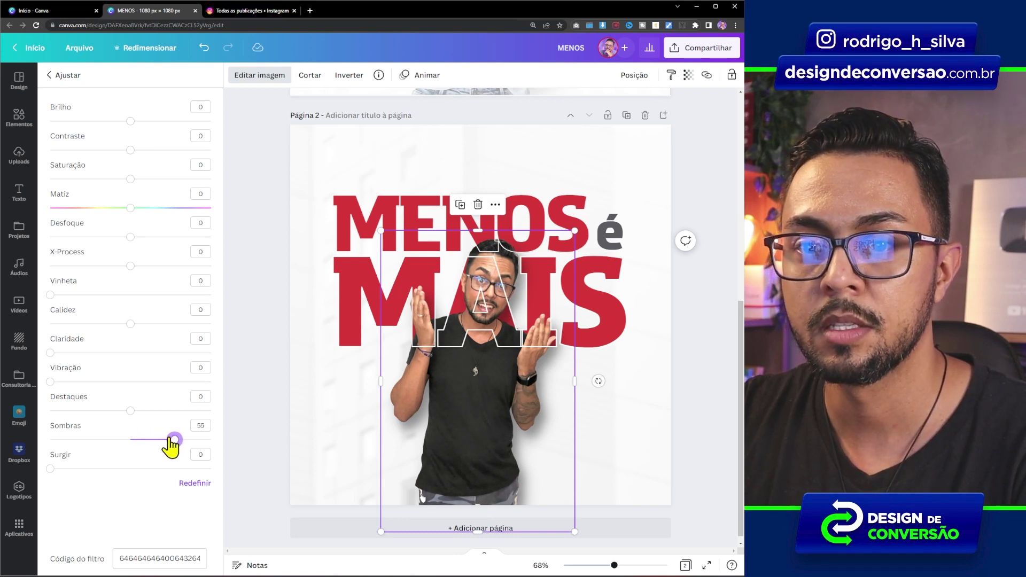
drag(130, 150, 140, 122)
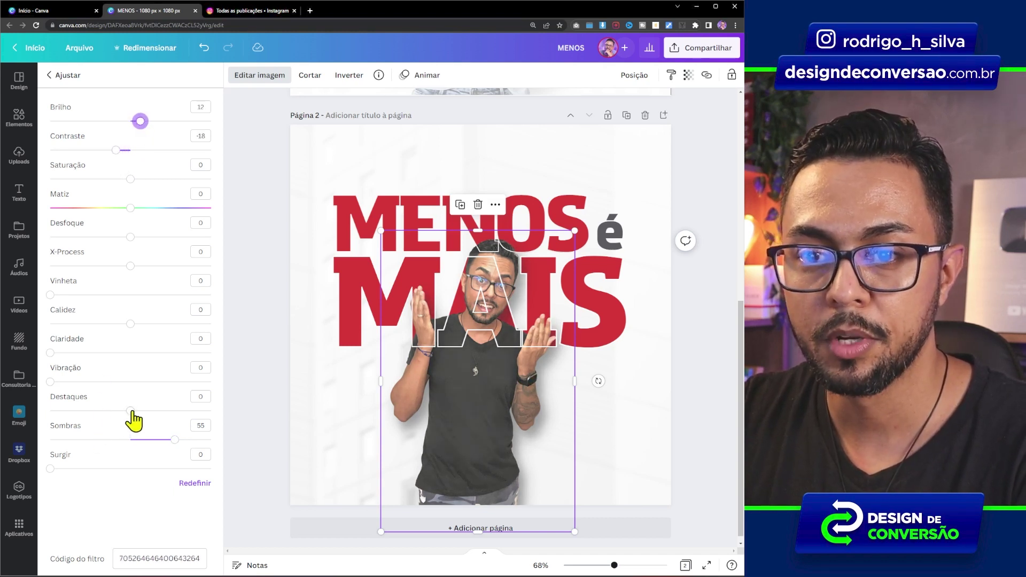
drag(130, 411, 146, 411)
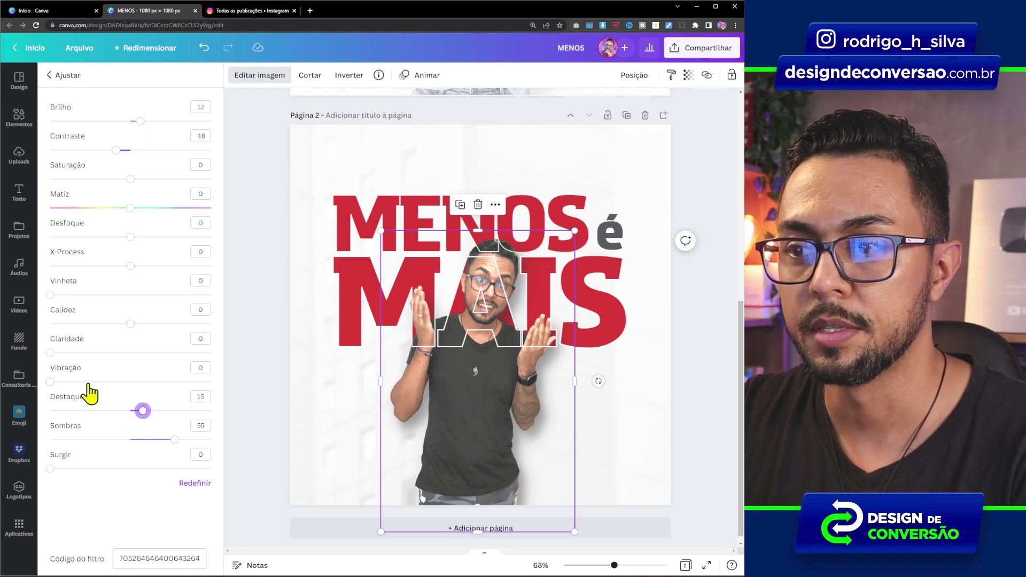
key(Escape)
Search the graphics for "blur", add the round orange blur to page 2 and recolour it with the headline's red
click(27, 128)
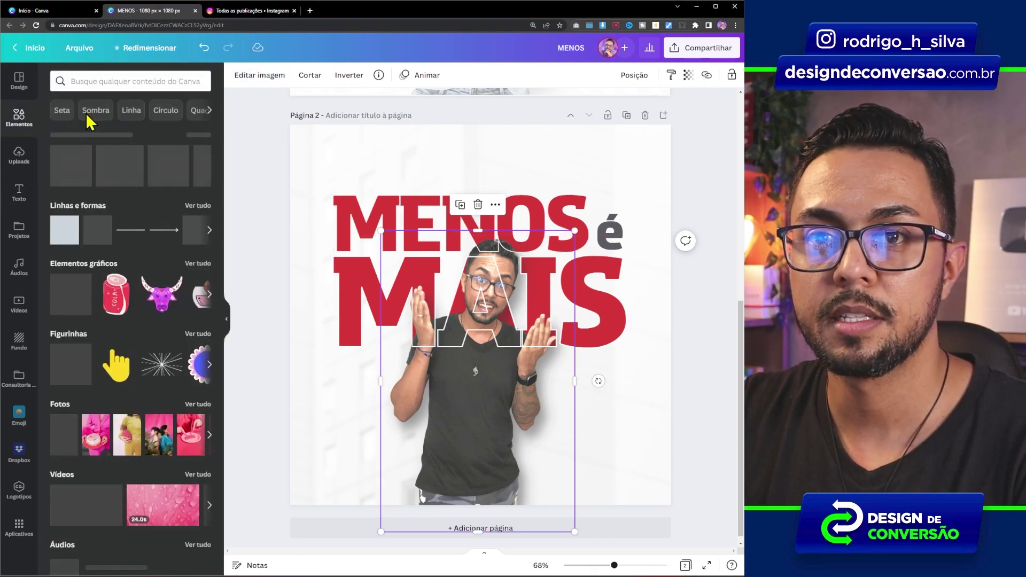
click(99, 77)
text(blur)
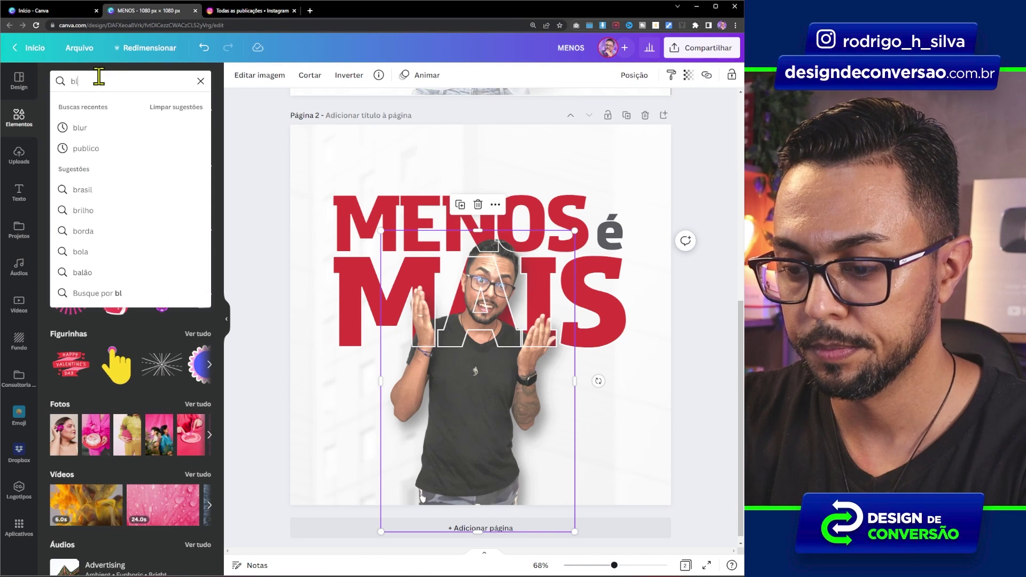
key(Return)
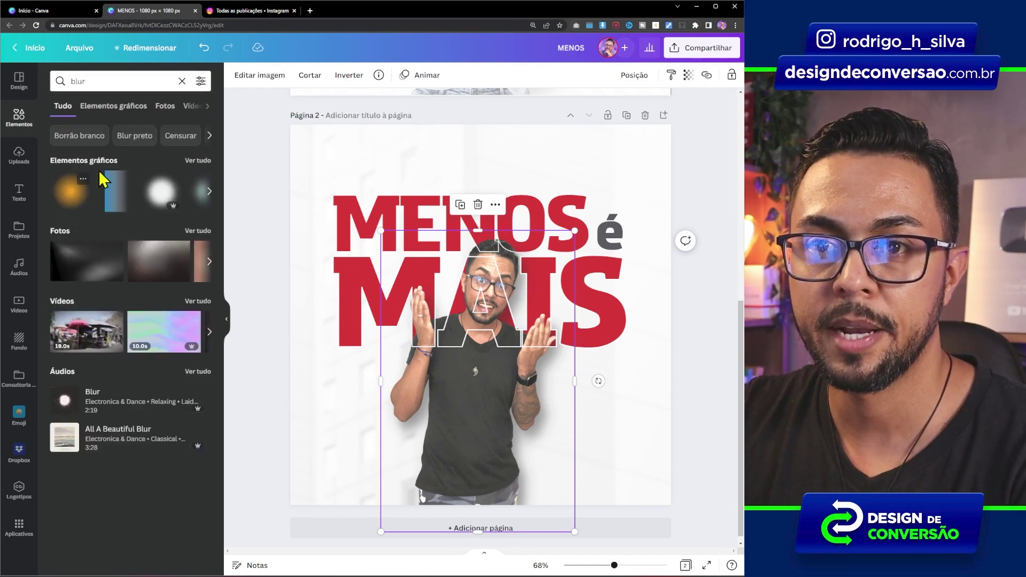
click(198, 161)
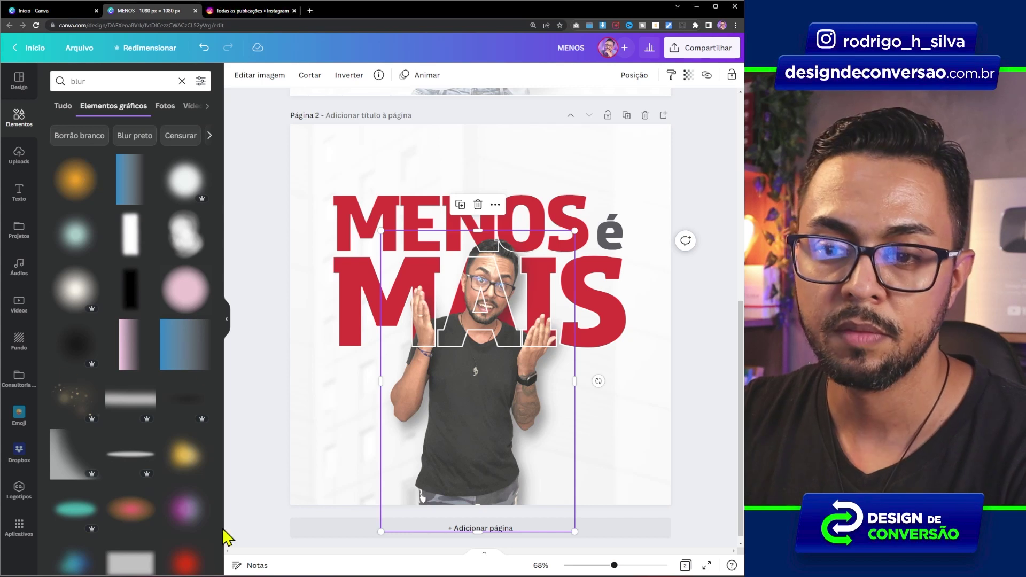
click(75, 185)
click(236, 75)
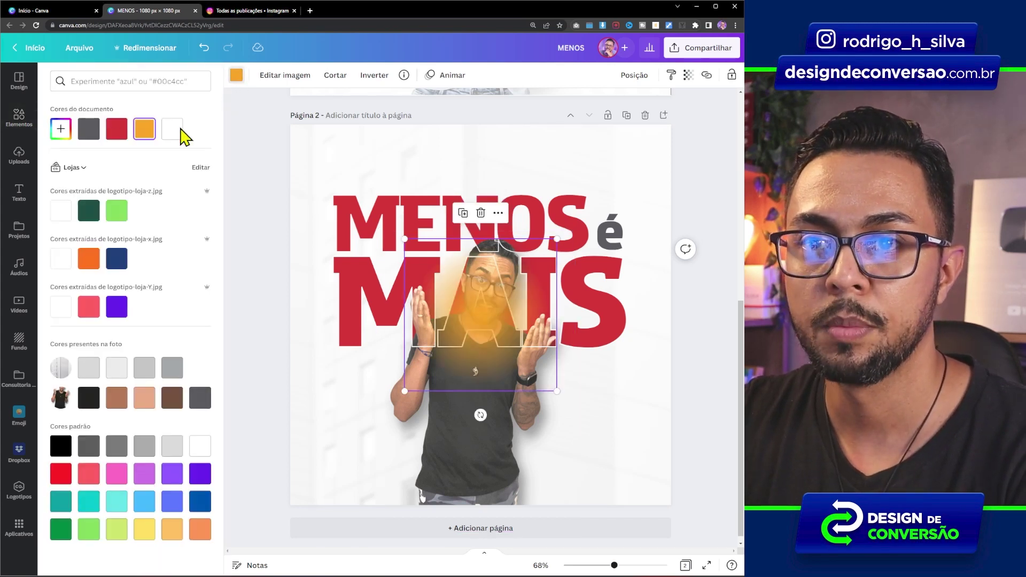
click(116, 129)
Enlarge the red blur around the man's head behind the headline area and lower its opacity to a faint glow
scroll(511, 345, up, 2)
drag(511, 346, 496, 326)
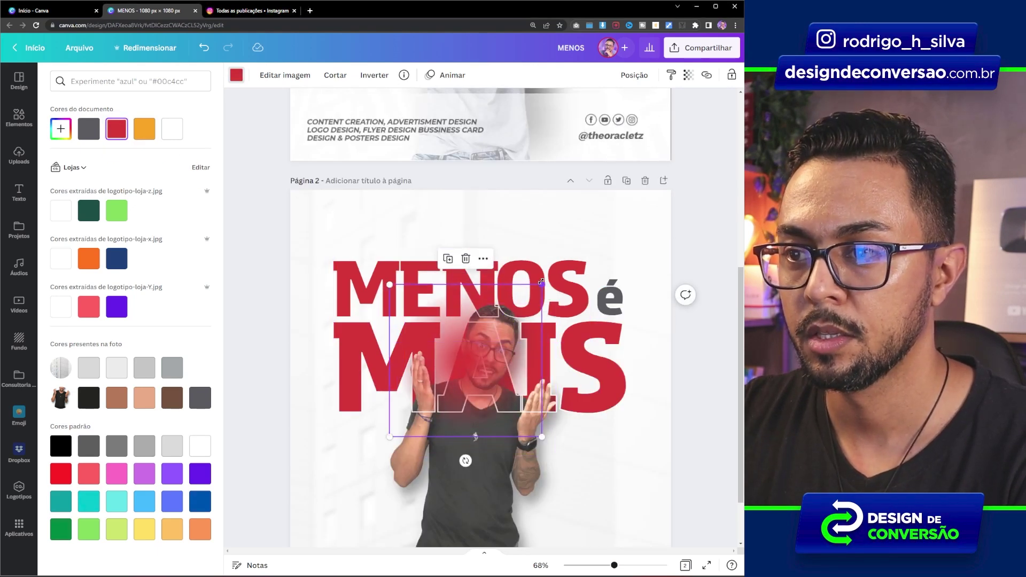
drag(540, 286, 609, 213)
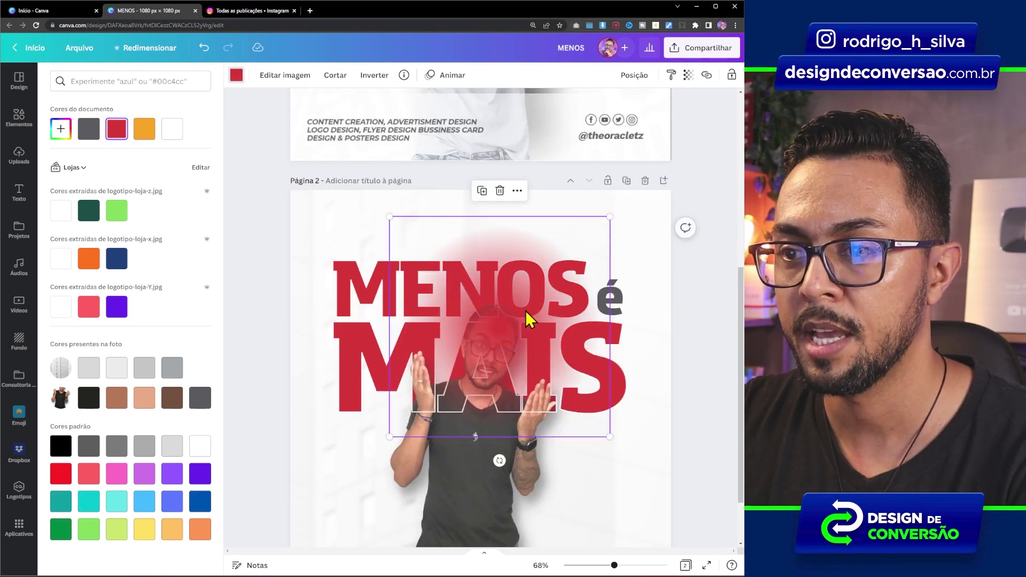
drag(532, 316, 502, 335)
click(688, 79)
drag(683, 116, 631, 118)
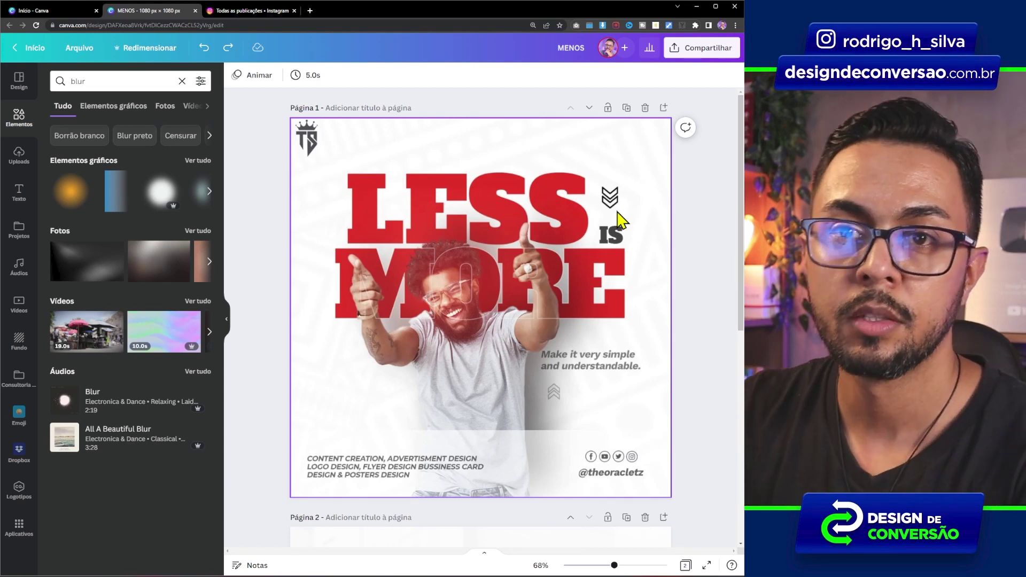
Search the elements for "seta contorno" and show all the matching graphics
click(22, 124)
click(95, 81)
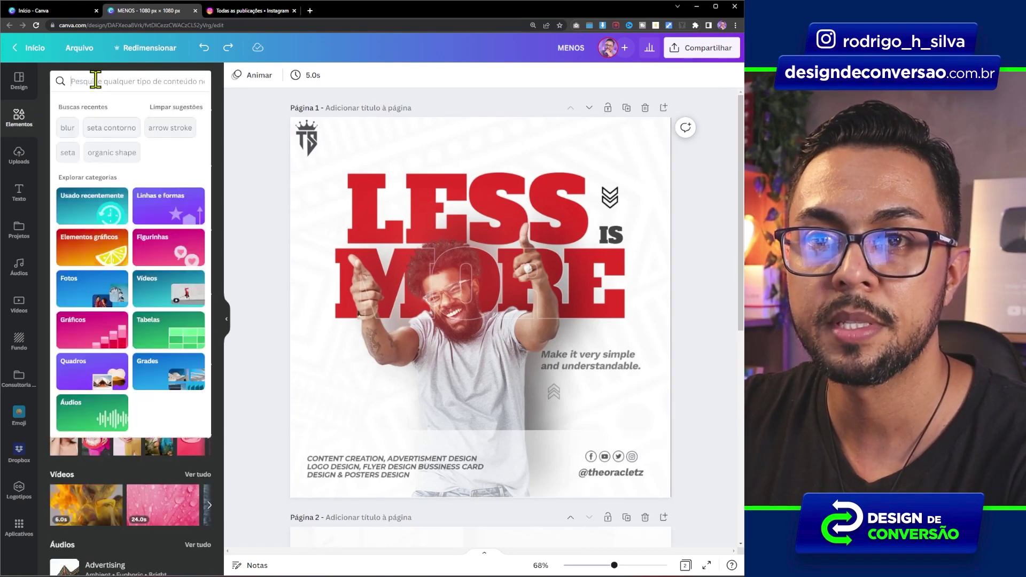
text(seta)
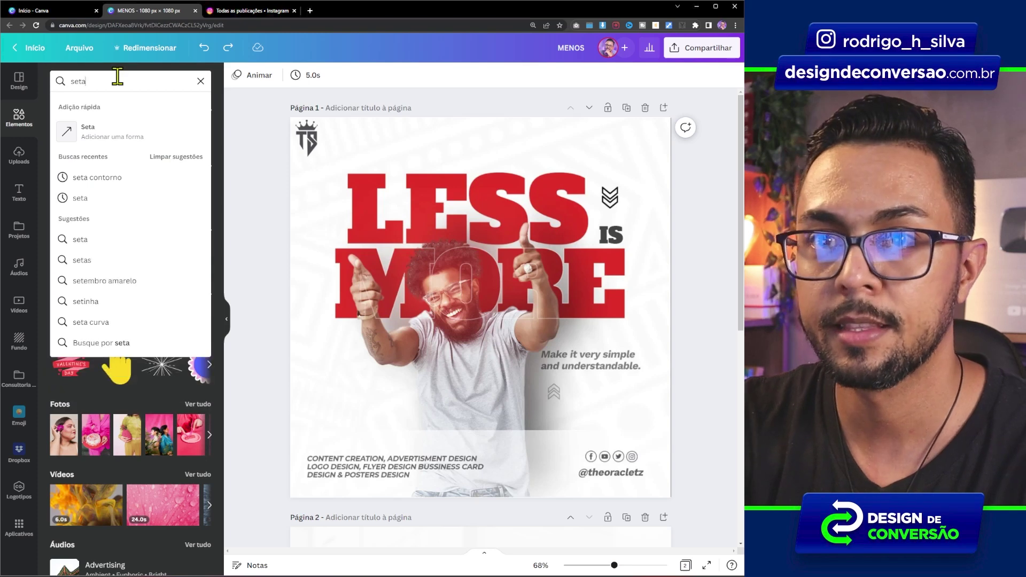
text( contorno)
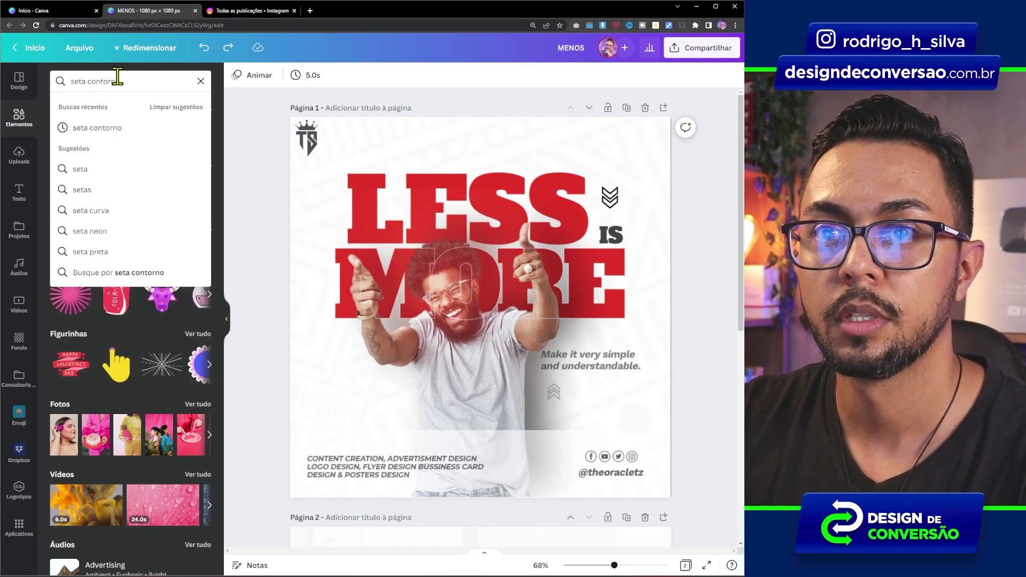
key(Return)
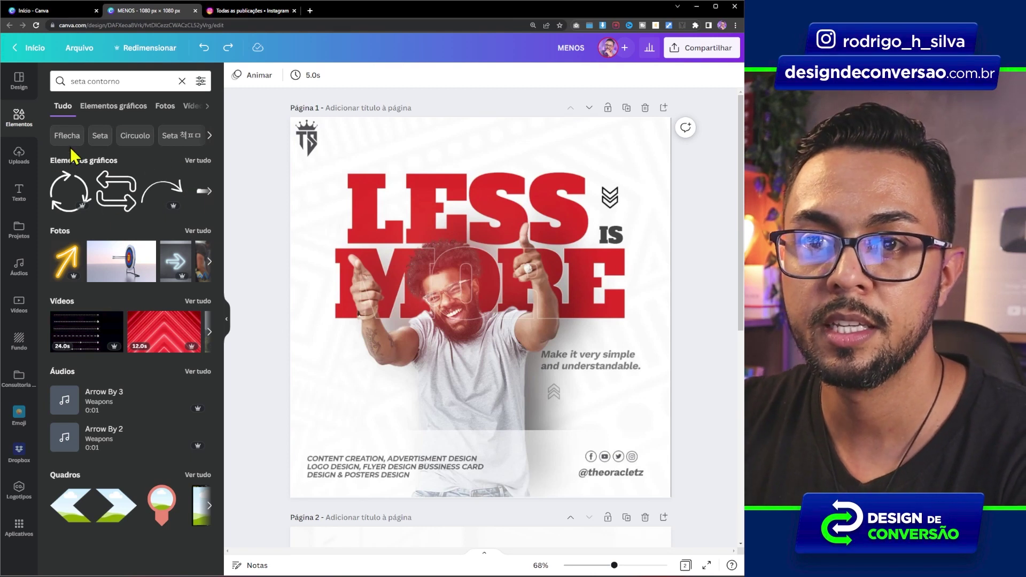
click(204, 161)
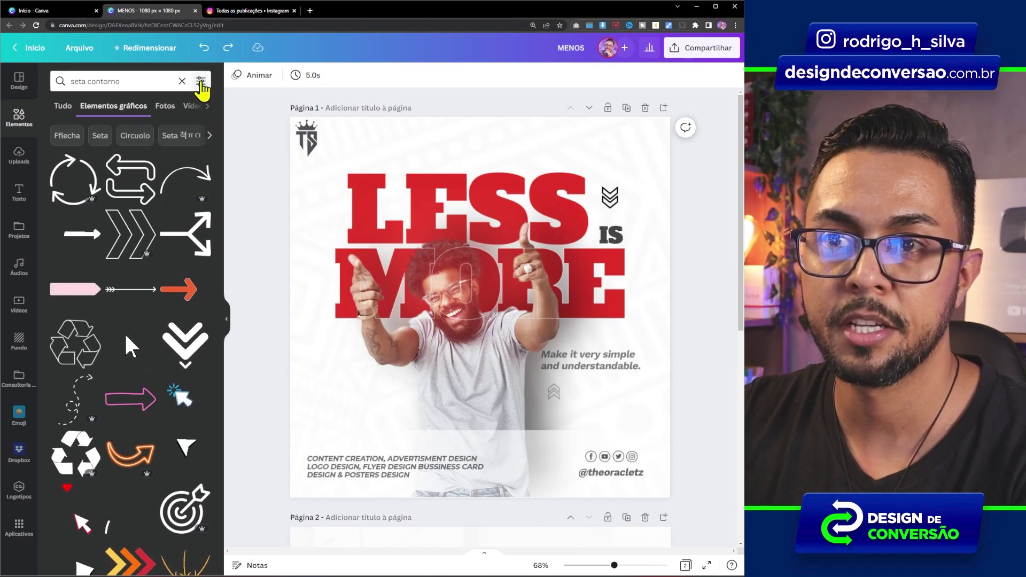
Filter the "seta contorno" graphics to static (Estático) ones only
click(200, 81)
click(68, 292)
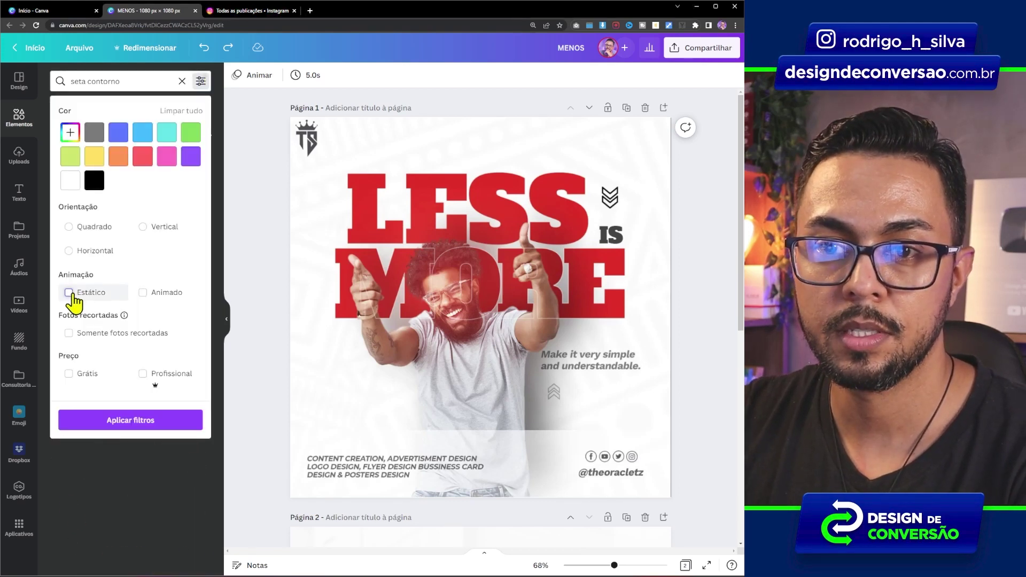
click(129, 422)
click(130, 423)
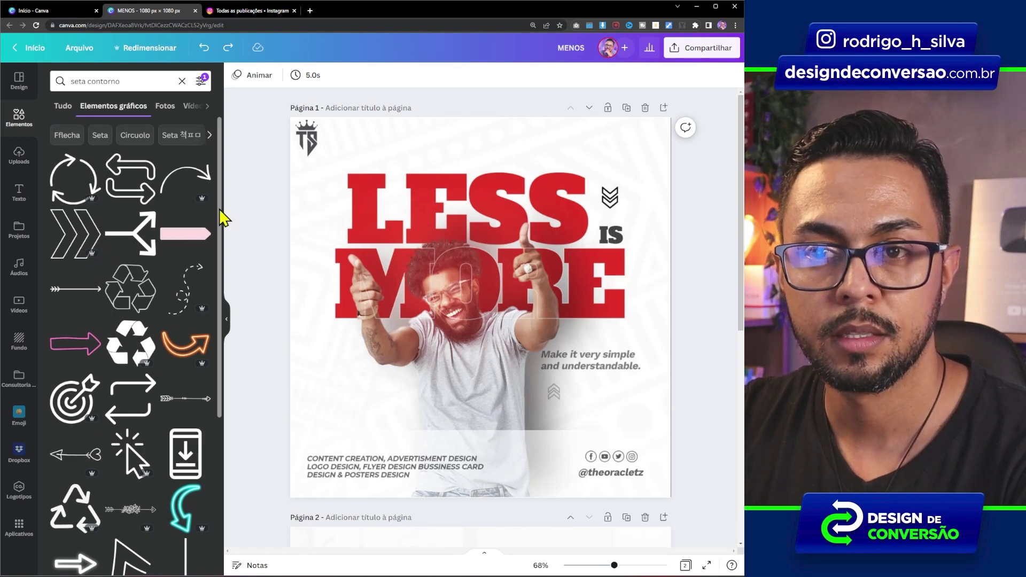
Add the outlined double downward chevron arrow and move it from page 1 to page 2
mouse_move(220, 210)
mouse_down()
mouse_move(220, 551)
mouse_move(224, 204)
mouse_move(223, 280)
mouse_move(236, 202)
mouse_up()
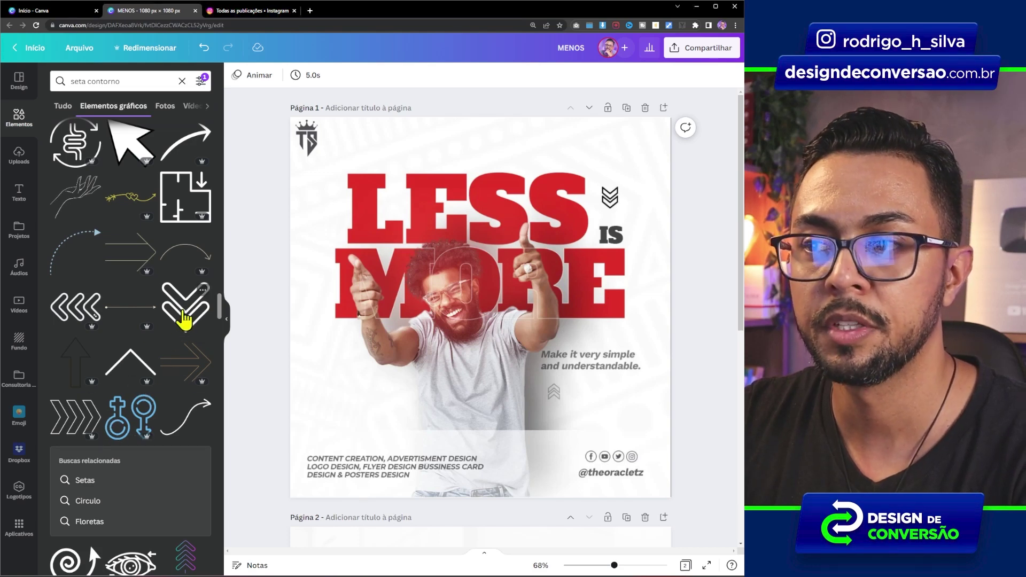
click(181, 319)
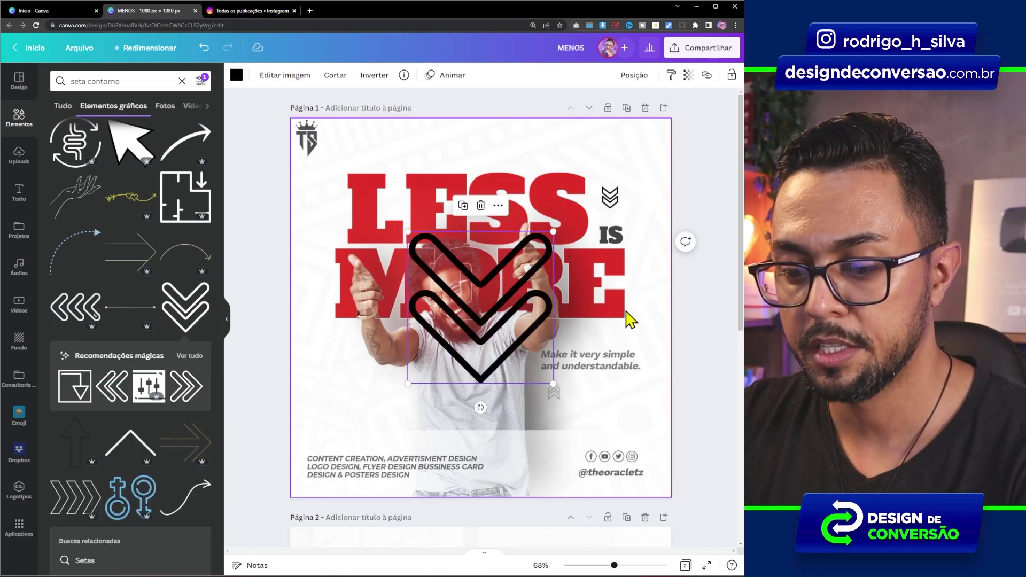
key(Delete)
scroll(668, 340, down, 5)
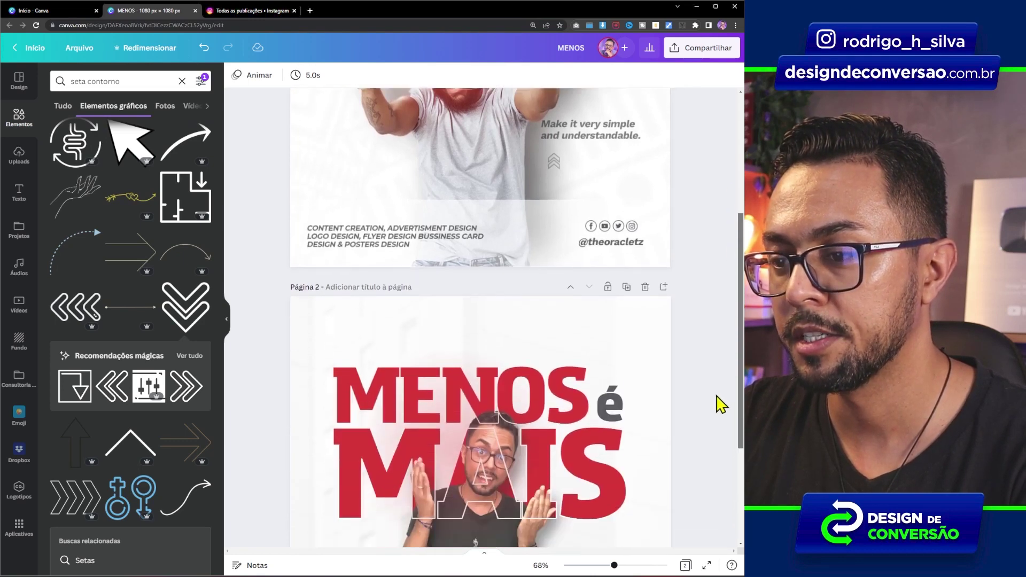
key(ctrl+v)
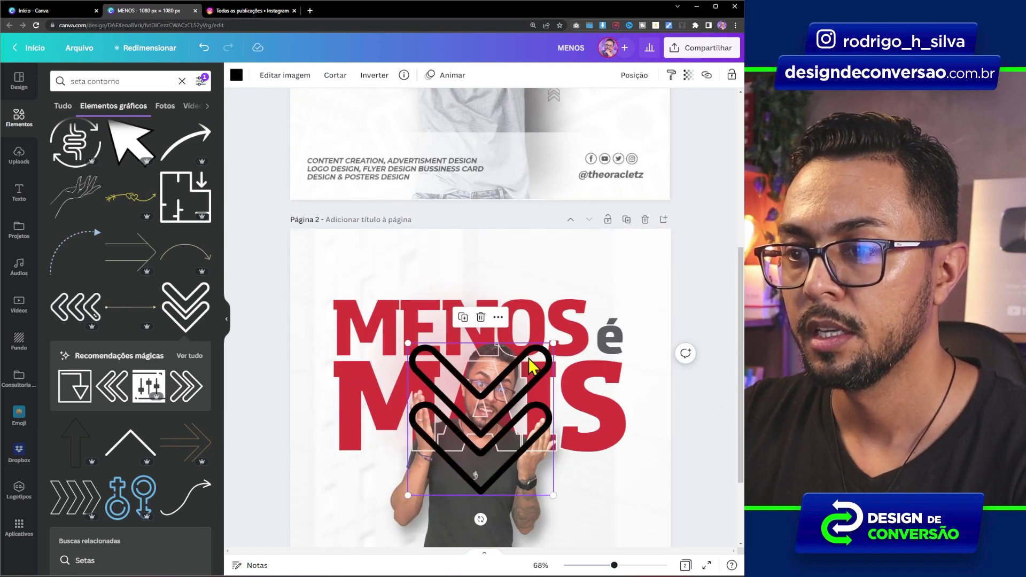
Recolour the double downward arrow dark grey and shrink it to a small icon just above the "é" on page 2
drag(548, 359, 609, 265)
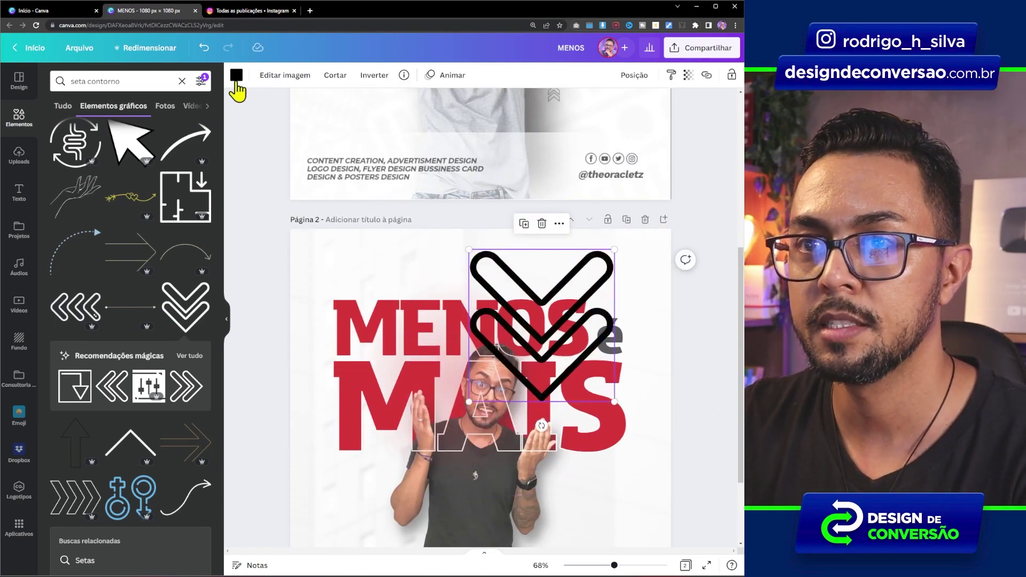
click(235, 79)
click(117, 129)
drag(469, 402, 620, 339)
scroll(586, 244, up, 3)
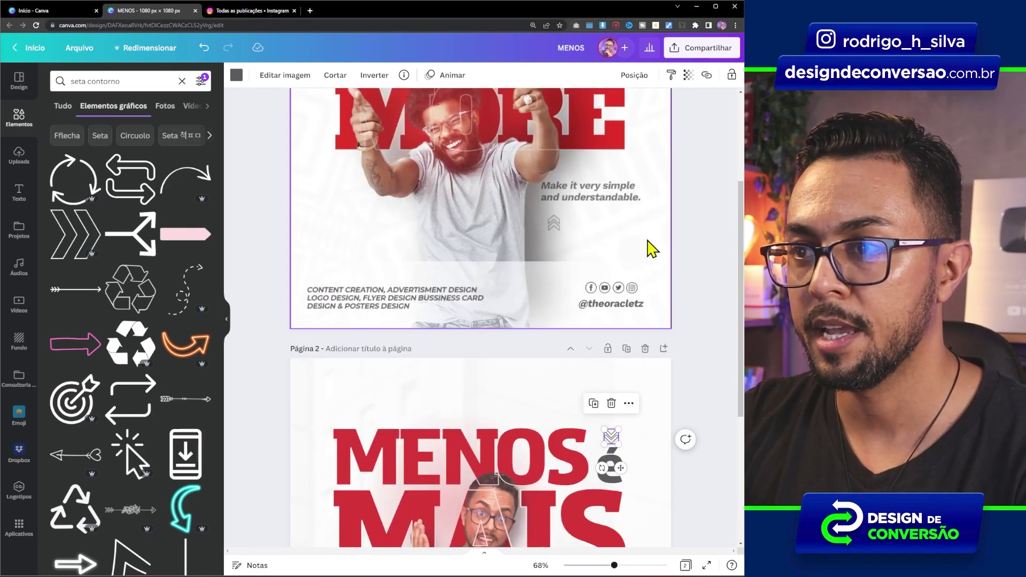
scroll(729, 360, down, 5)
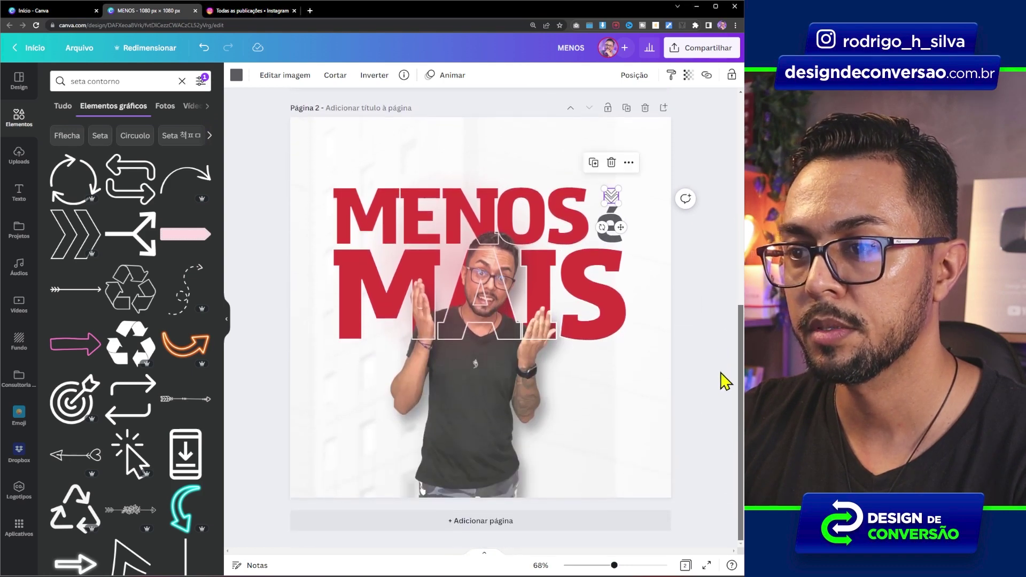
click(725, 380)
Add a subtitle text reading "Faça o que é simples e fácil de entender" below the "S" of MAIS, on two lines
click(11, 200)
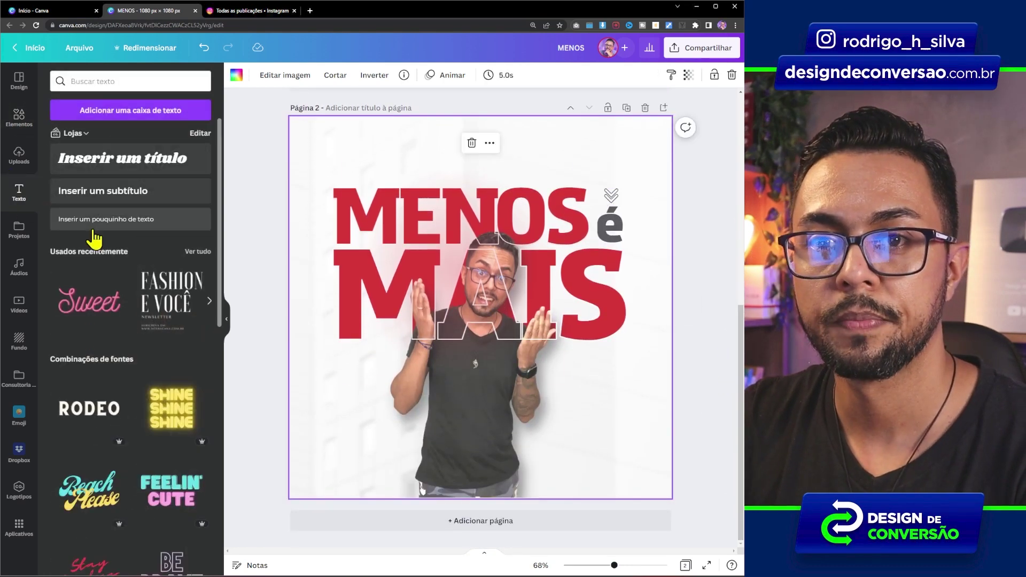
click(115, 202)
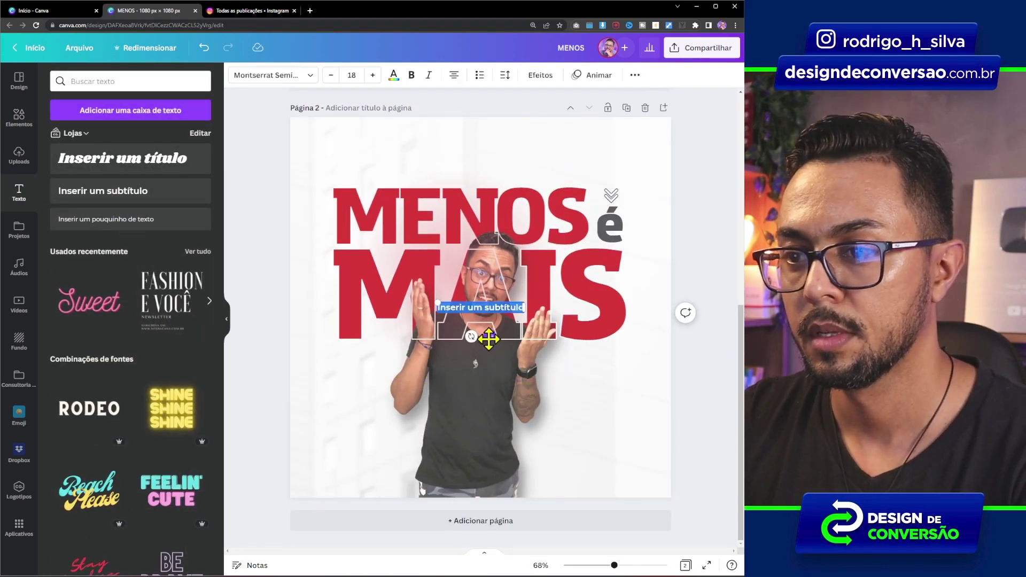
drag(486, 339, 610, 393)
text(Faça o que é simples e fácil de entender)
scroll(620, 438, up, 1)
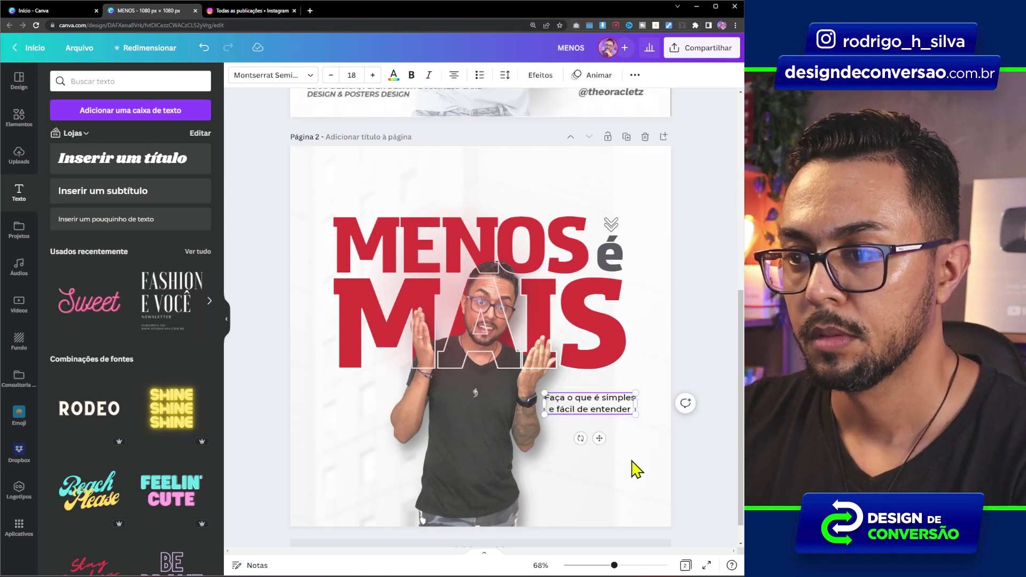
click(635, 467)
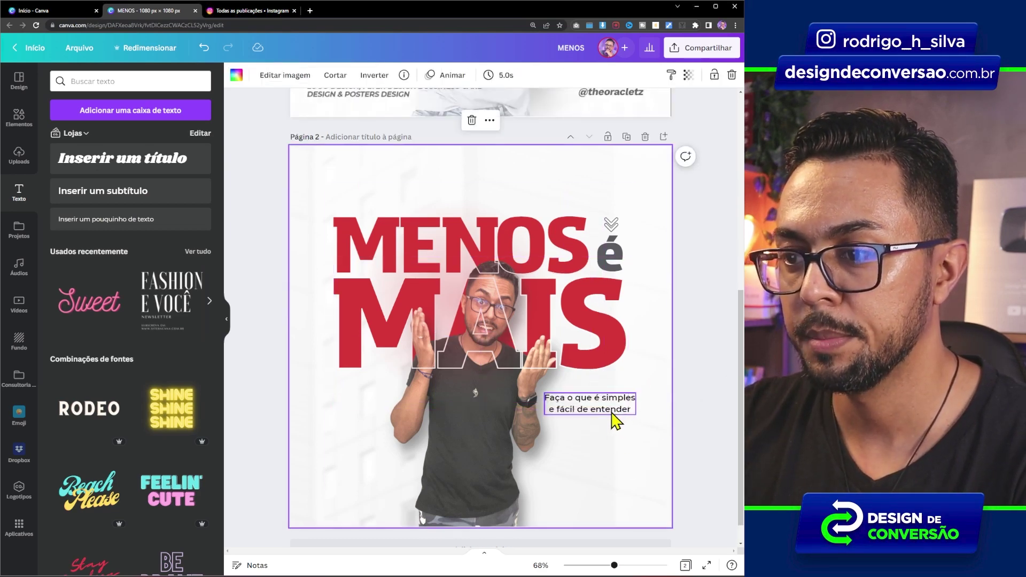
Left-align the tagline just under MAIS and format it in Agrandir Medium, bold and italic
drag(616, 422, 614, 409)
click(455, 80)
click(283, 75)
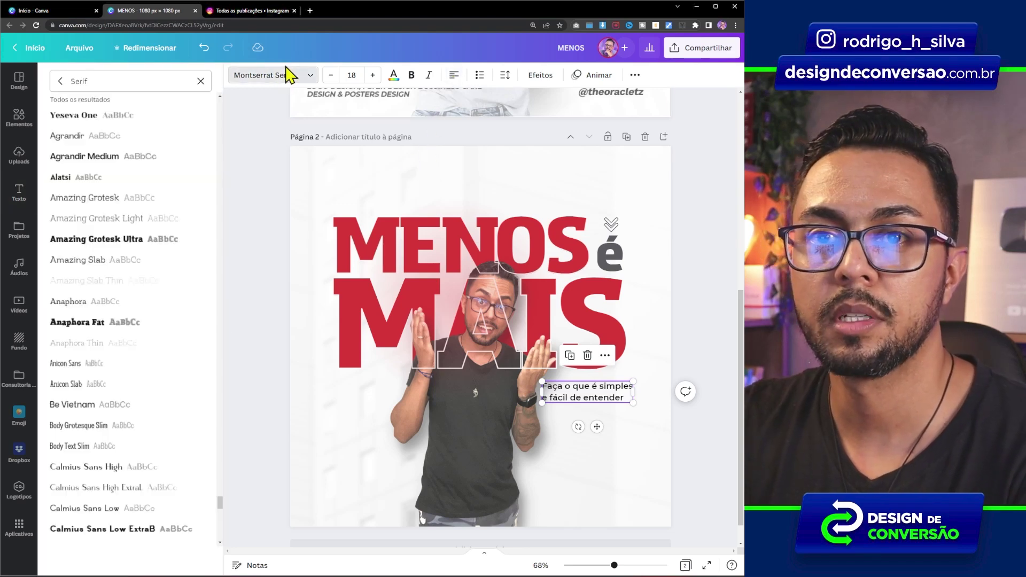
click(115, 160)
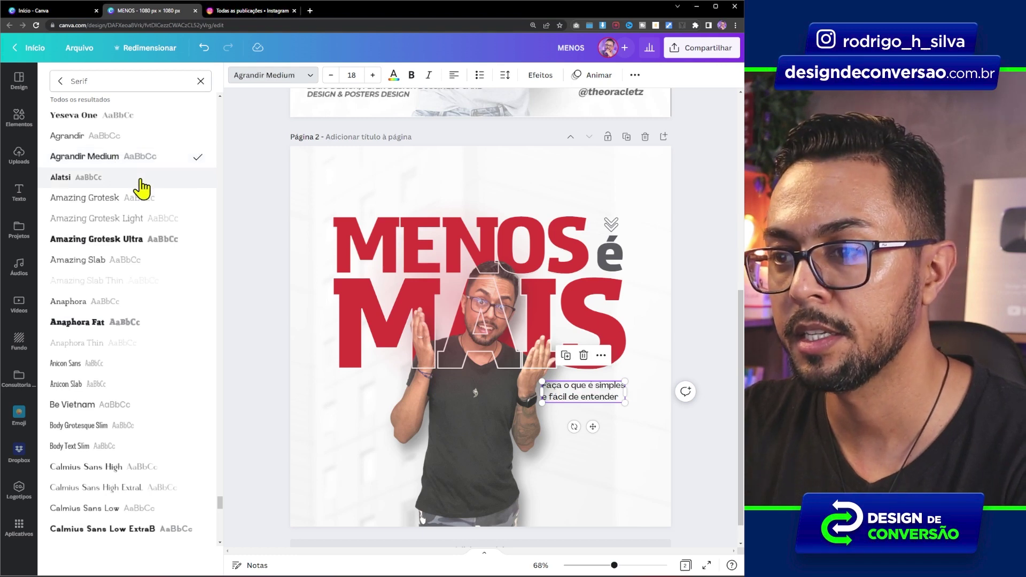
click(411, 77)
click(428, 76)
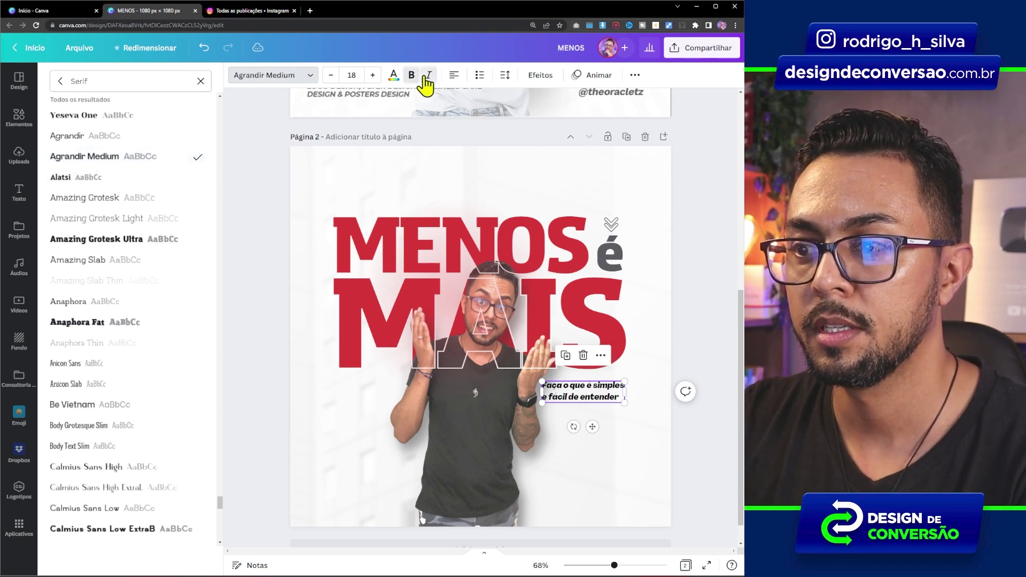
End the tagline with a period, colour it dark grey, and nudge it slightly to the right
scroll(425, 96, down, 1)
click(615, 398)
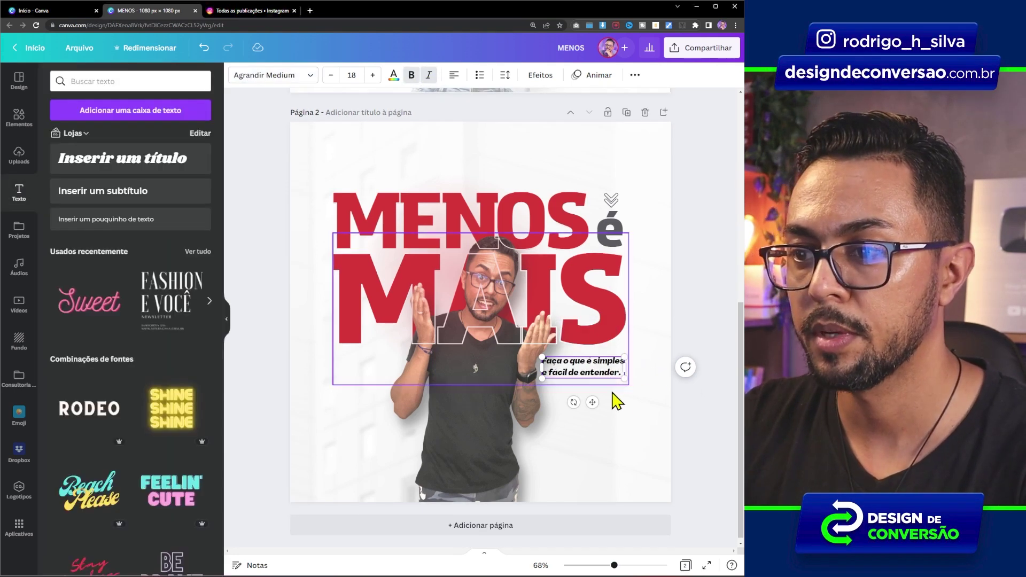
click(394, 75)
click(117, 131)
drag(592, 402, 598, 401)
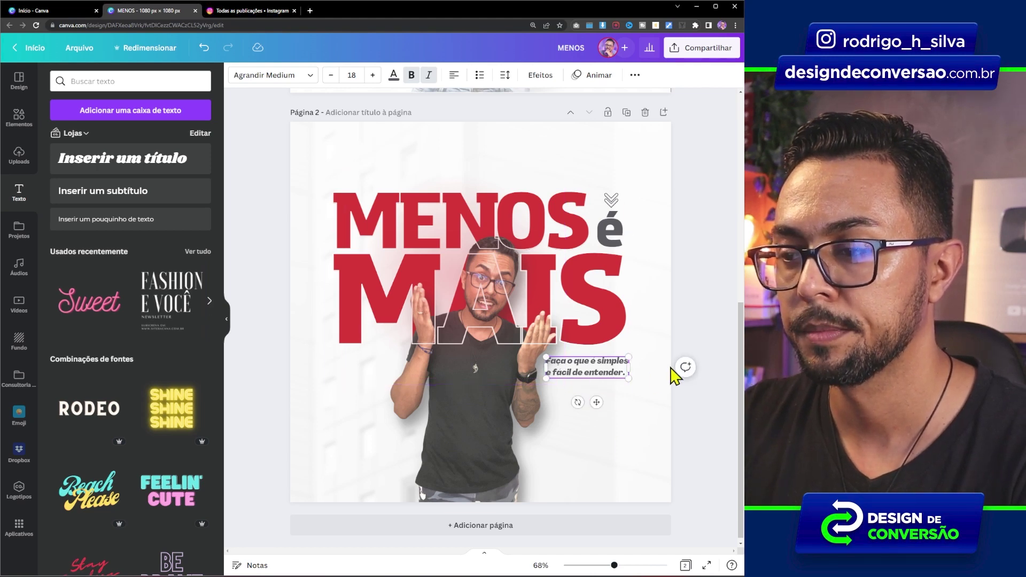
Duplicate the small double arrow below the tagline, turn it to point upward, and colour it a lighter grey
scroll(615, 252, up, 1)
click(612, 236)
drag(602, 265, 555, 427)
scroll(689, 323, up, 1)
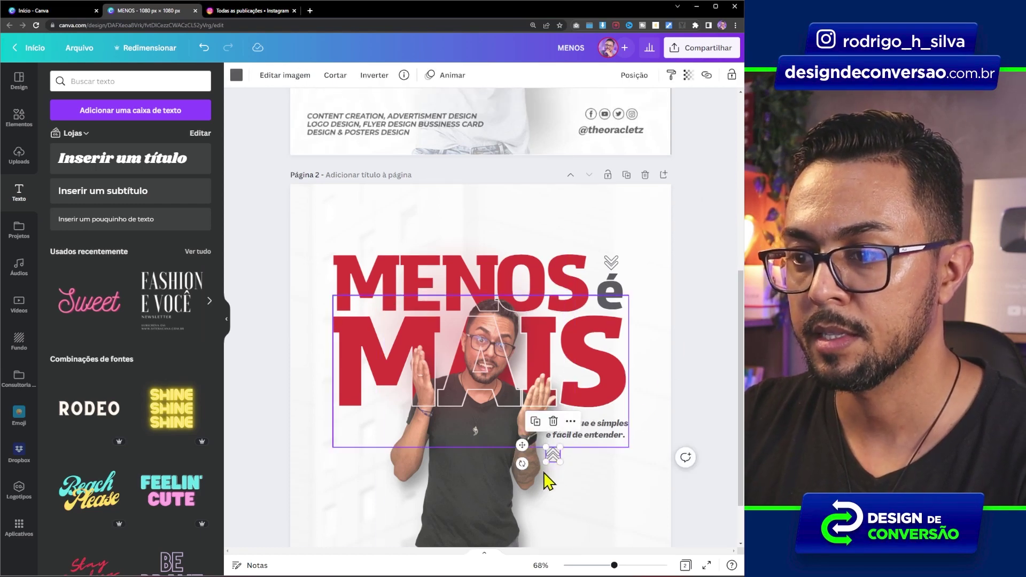
click(236, 77)
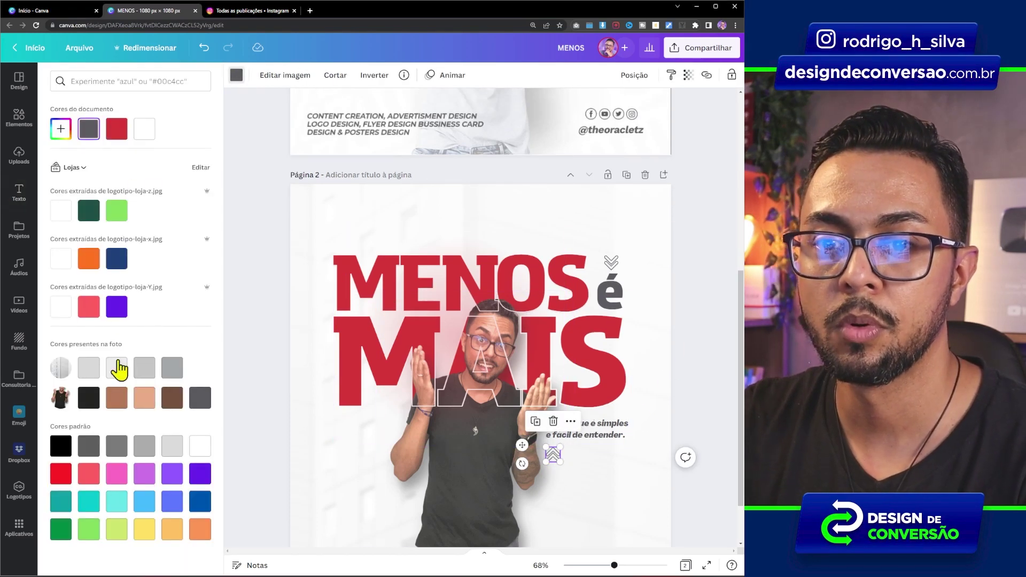
click(704, 314)
Compare the LESS IS MORE reference on page 1 with the MENOS é MAIS design on page 2
click(220, 319)
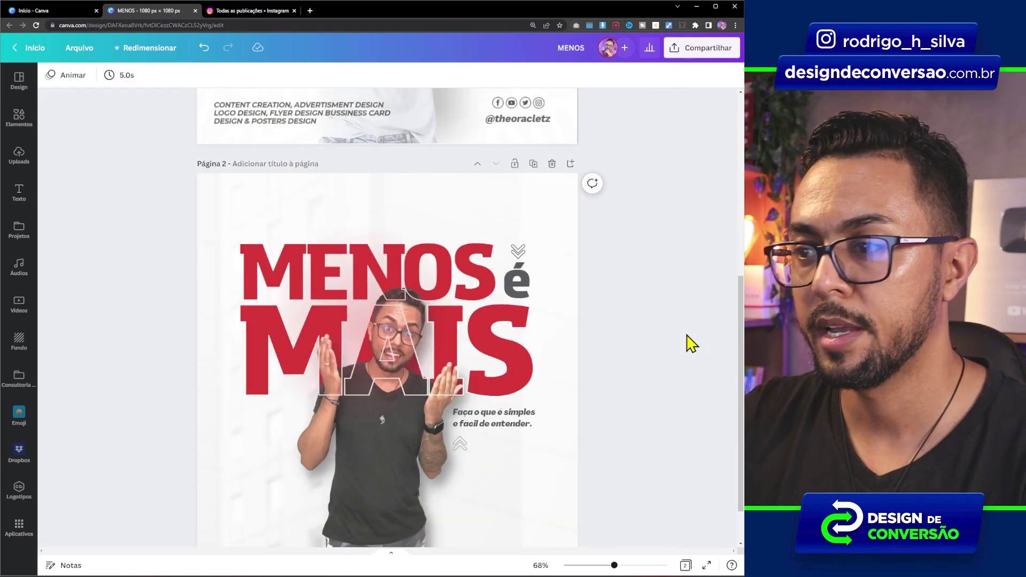
scroll(741, 307, up, 5)
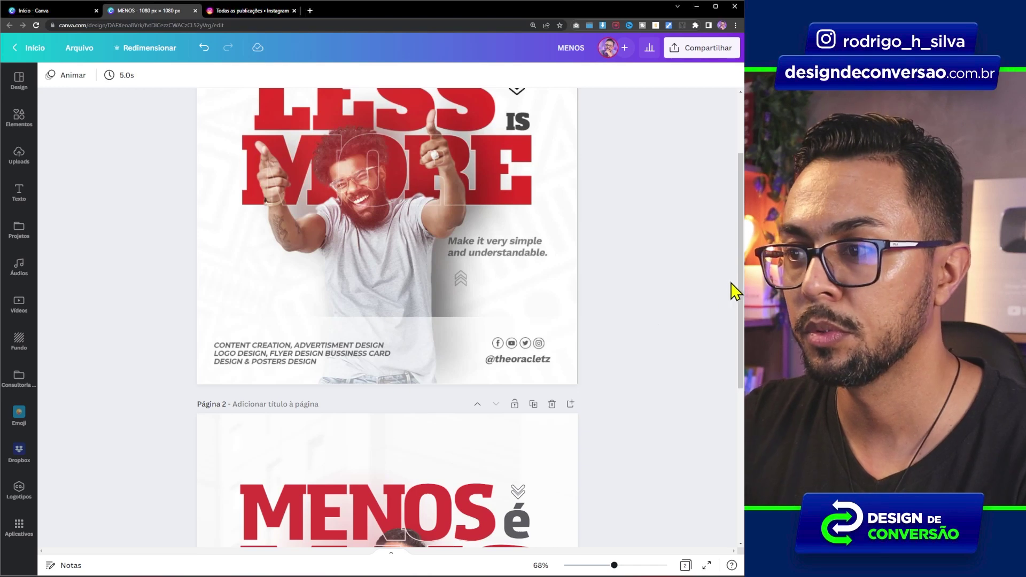
scroll(741, 256, up, 2)
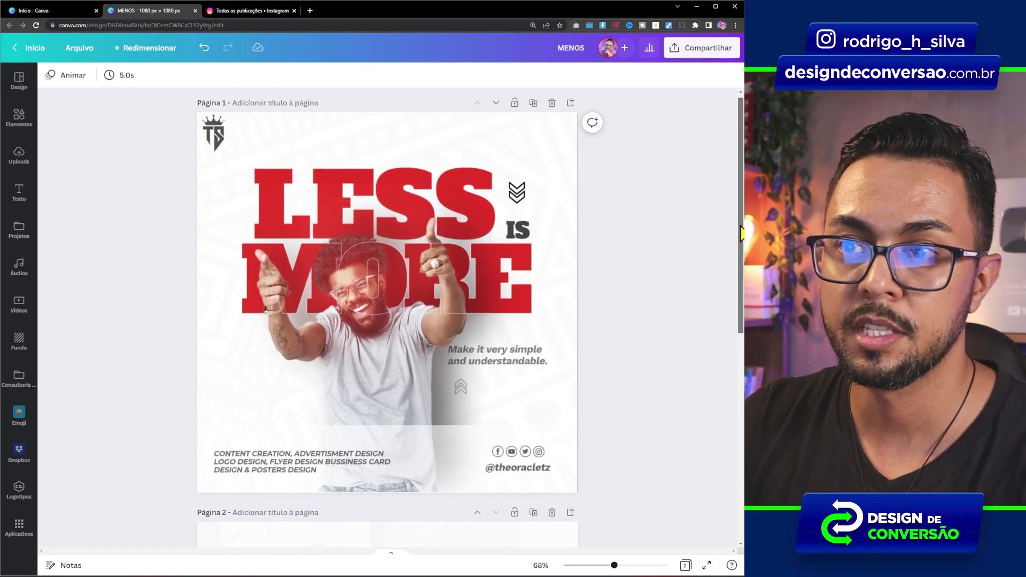
drag(742, 232, 717, 424)
scroll(715, 435, up, 7)
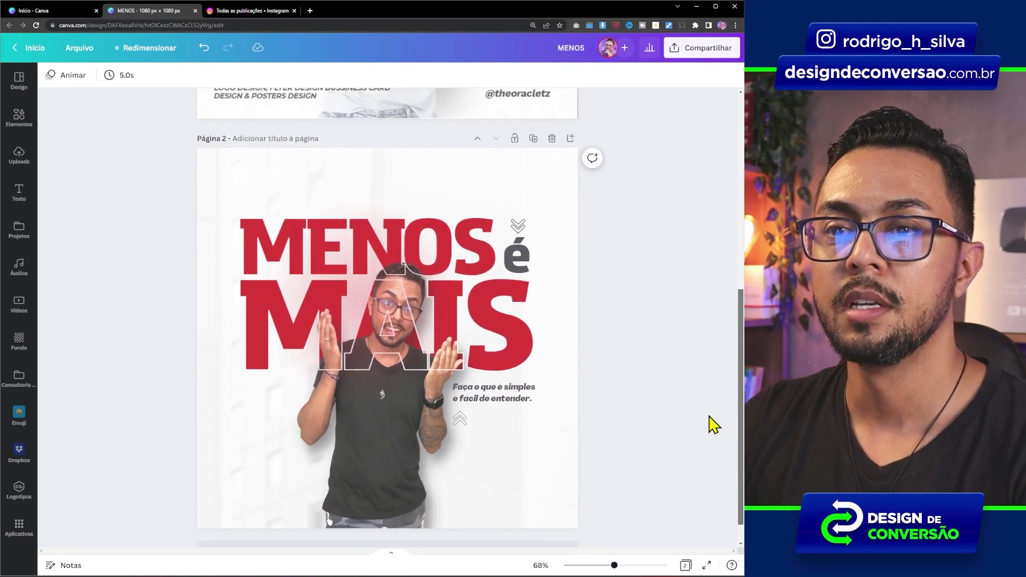
scroll(714, 268, down, 6)
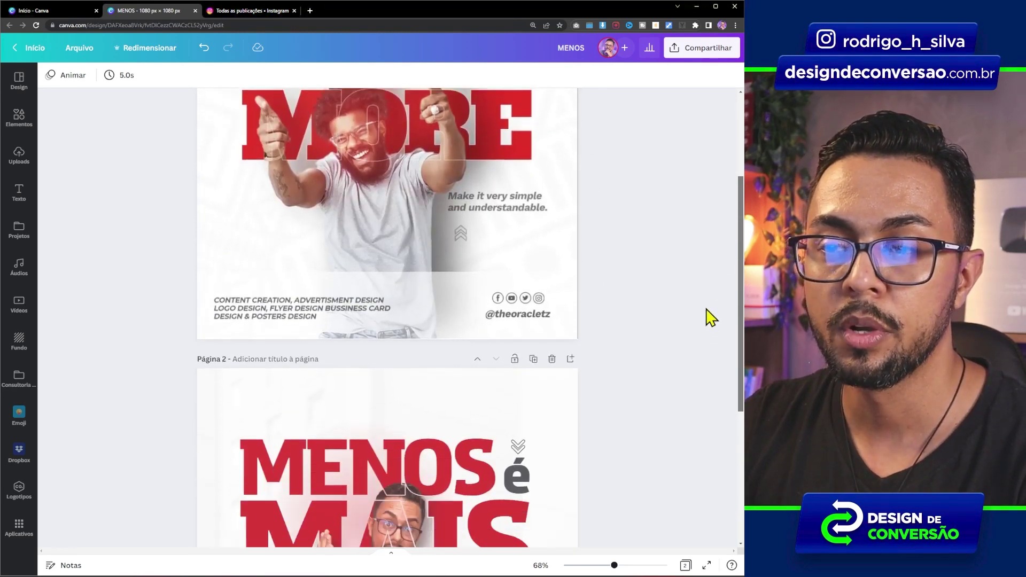
scroll(697, 396, down, 2)
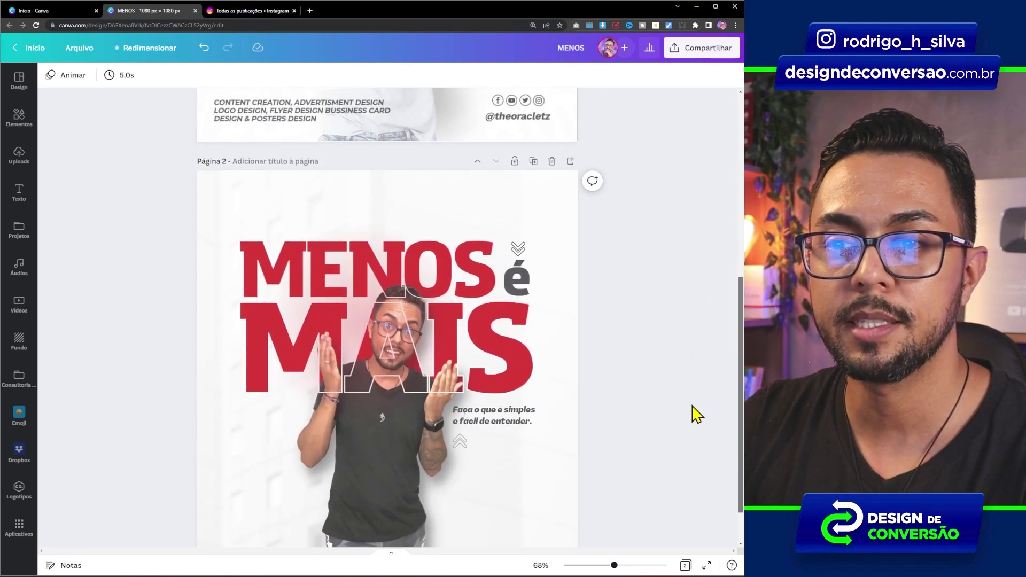
scroll(690, 424, down, 1)
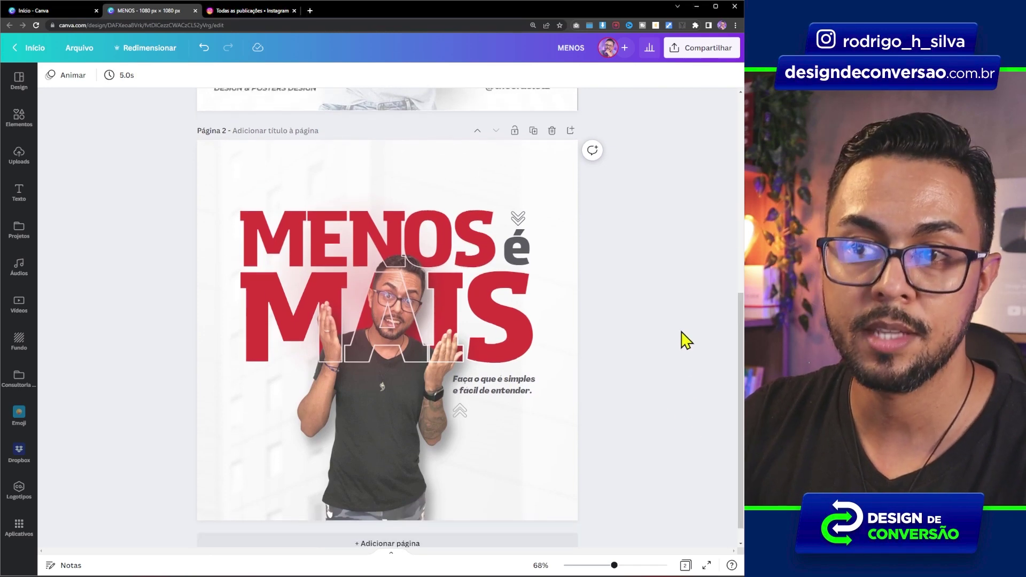
scroll(716, 348, down, 1)
scroll(716, 217, up, 6)
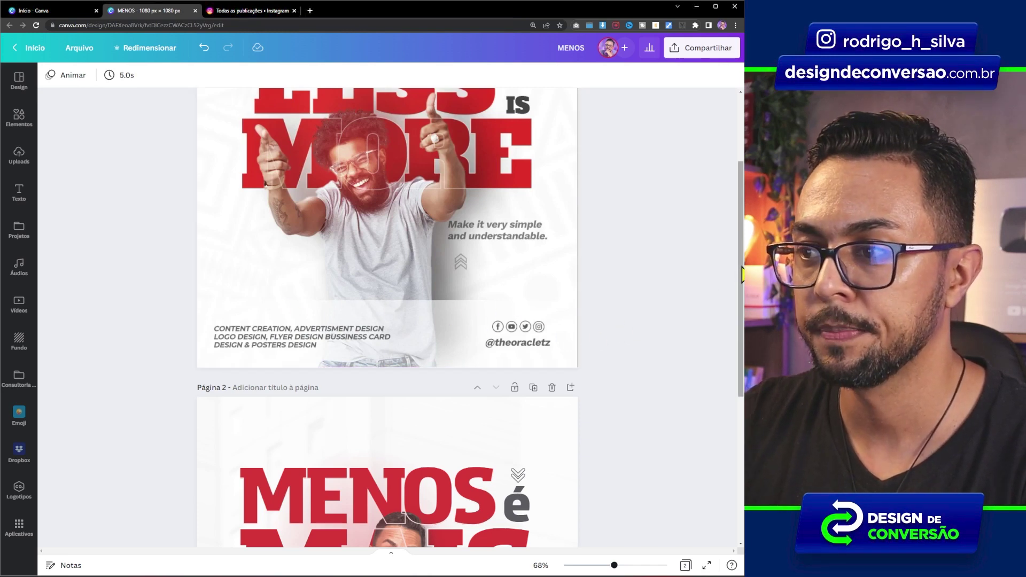
scroll(724, 362, down, 6)
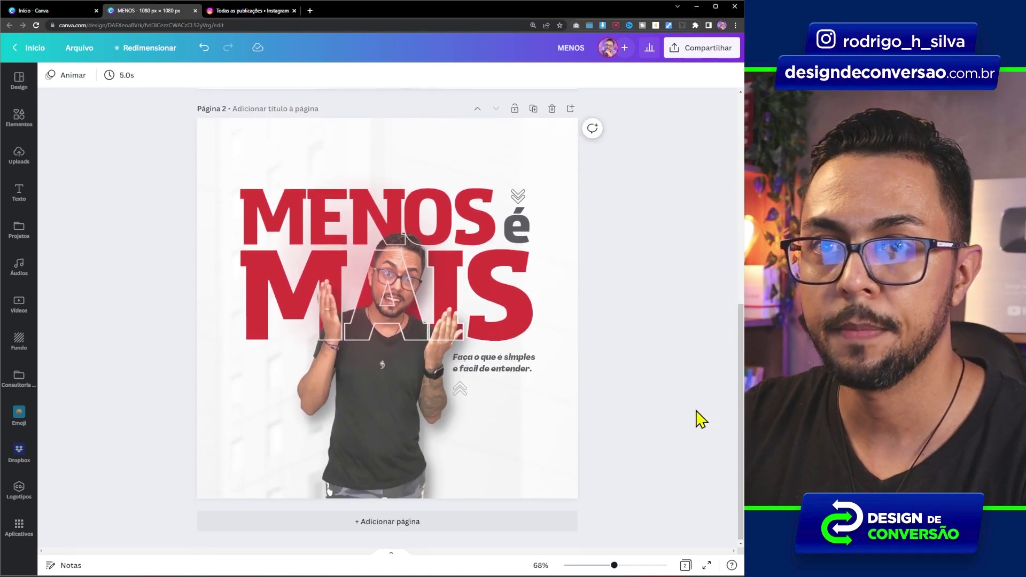
Search the graphic elements for "gradient"
click(19, 117)
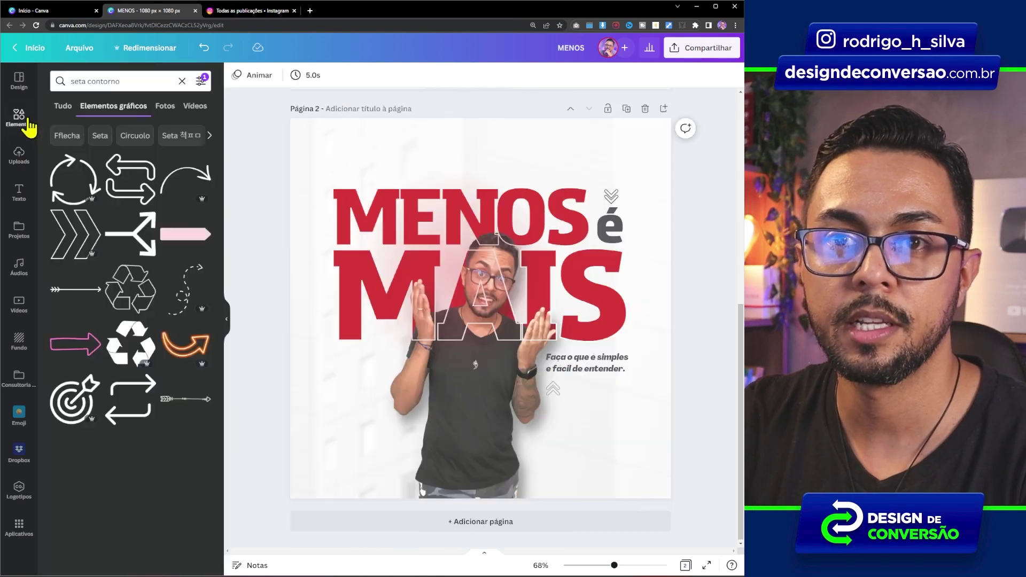
click(123, 82)
triple_click(92, 82)
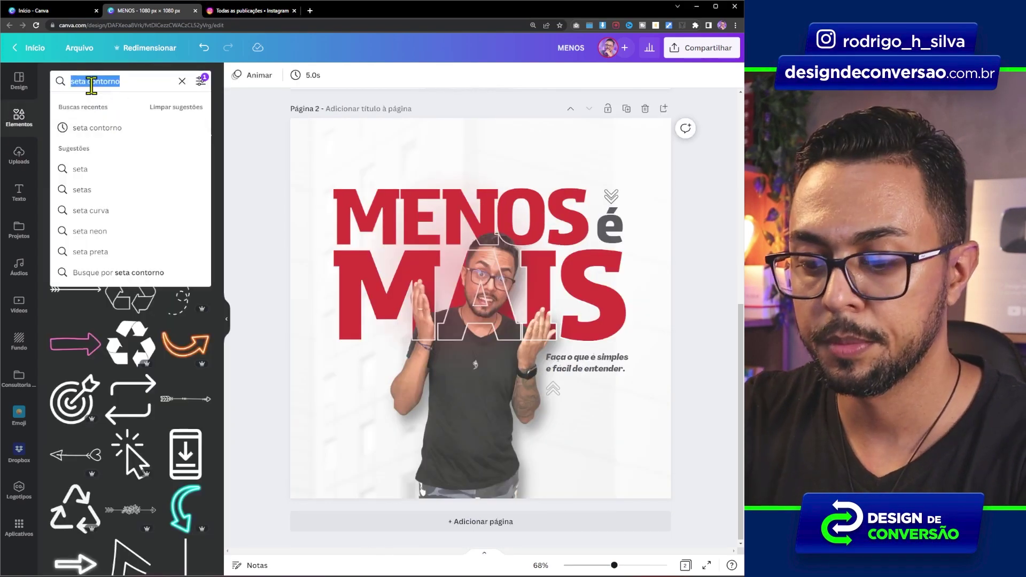
text(gradient)
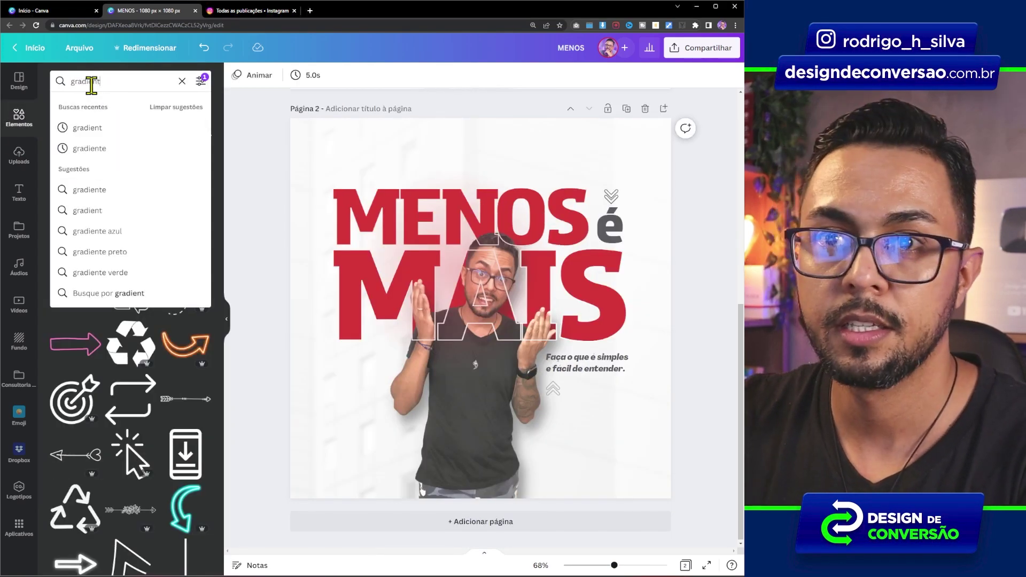
key(Return)
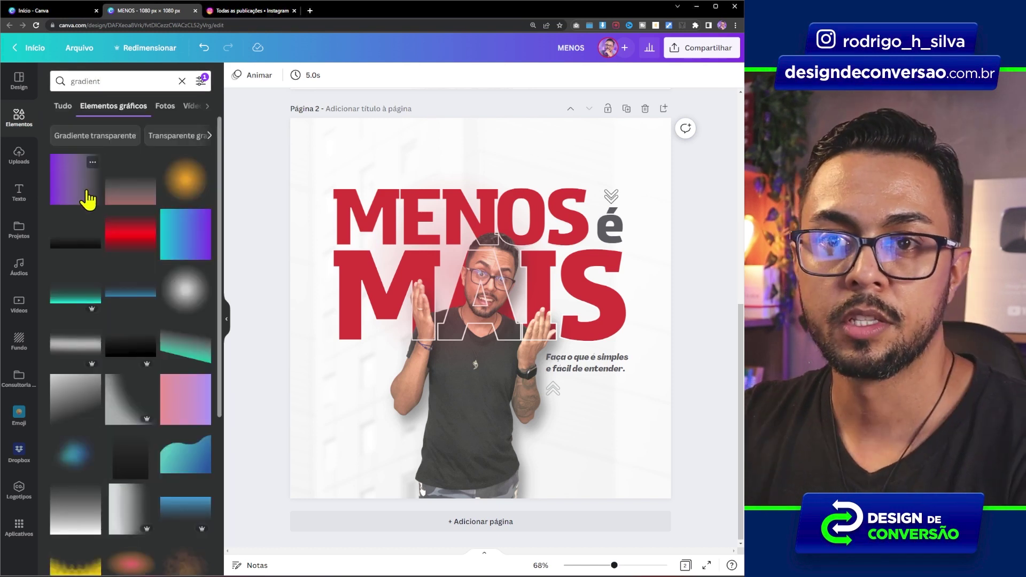
Add the purple linear fading gradient to the lower-left corner of page 2 and change its purple colour to white
click(71, 190)
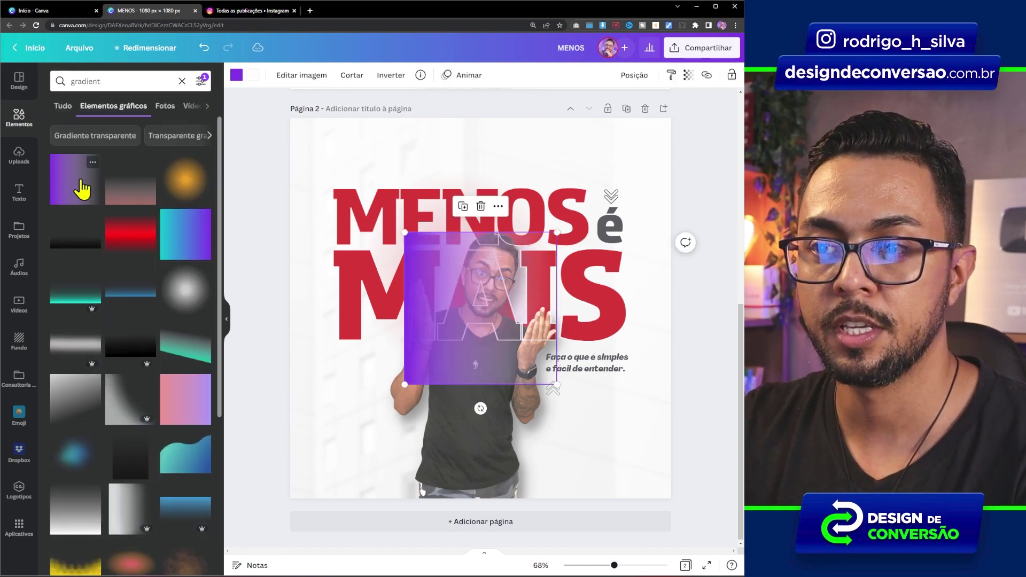
drag(492, 252, 320, 364)
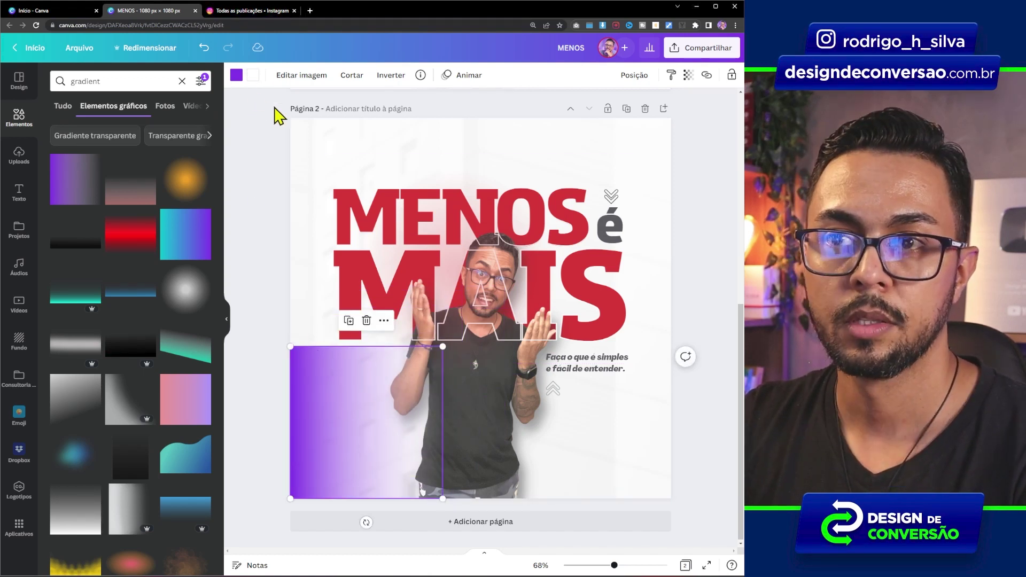
click(236, 76)
click(200, 129)
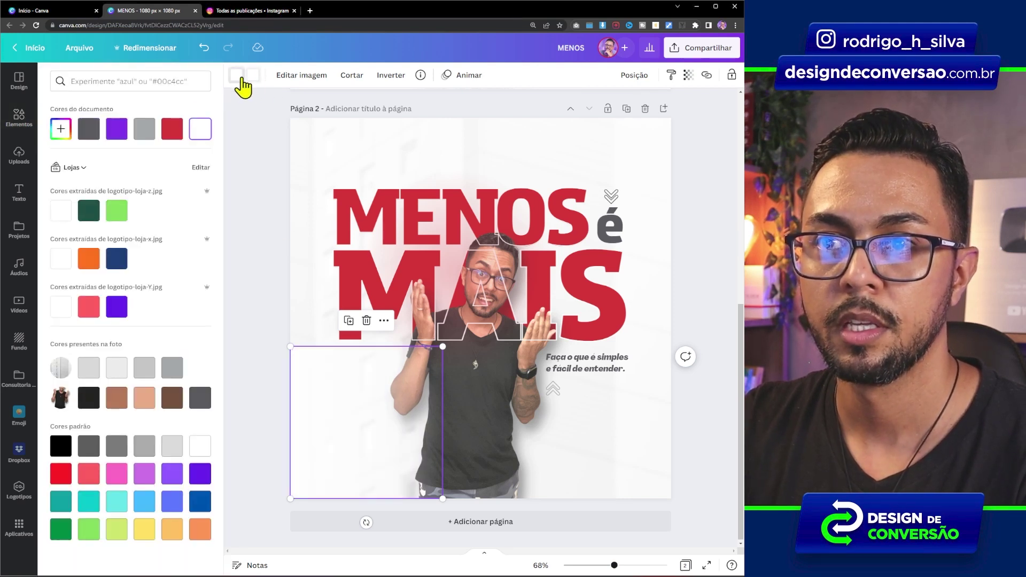
Enlarge the white gradient to full page width, rotate it with the solid edge on top, and place it over the man's lower body
drag(448, 503, 786, 570)
drag(472, 360, 475, 454)
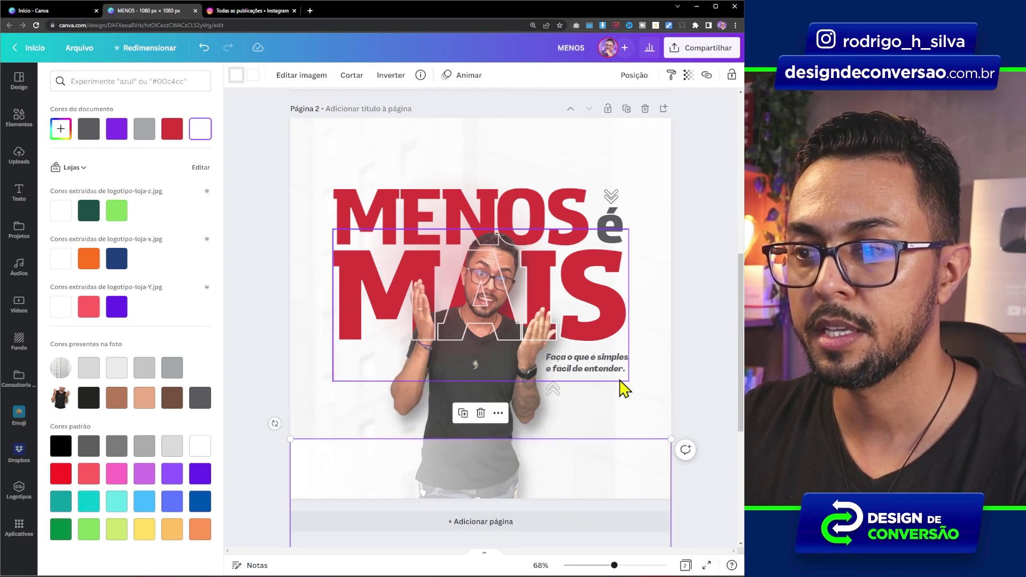
click(686, 338)
drag(740, 398, 719, 394)
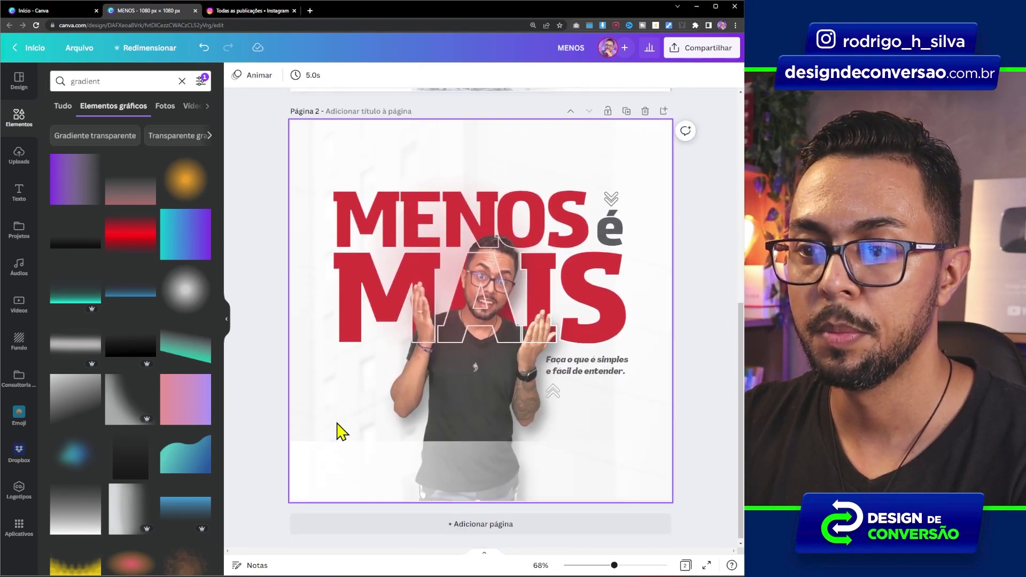